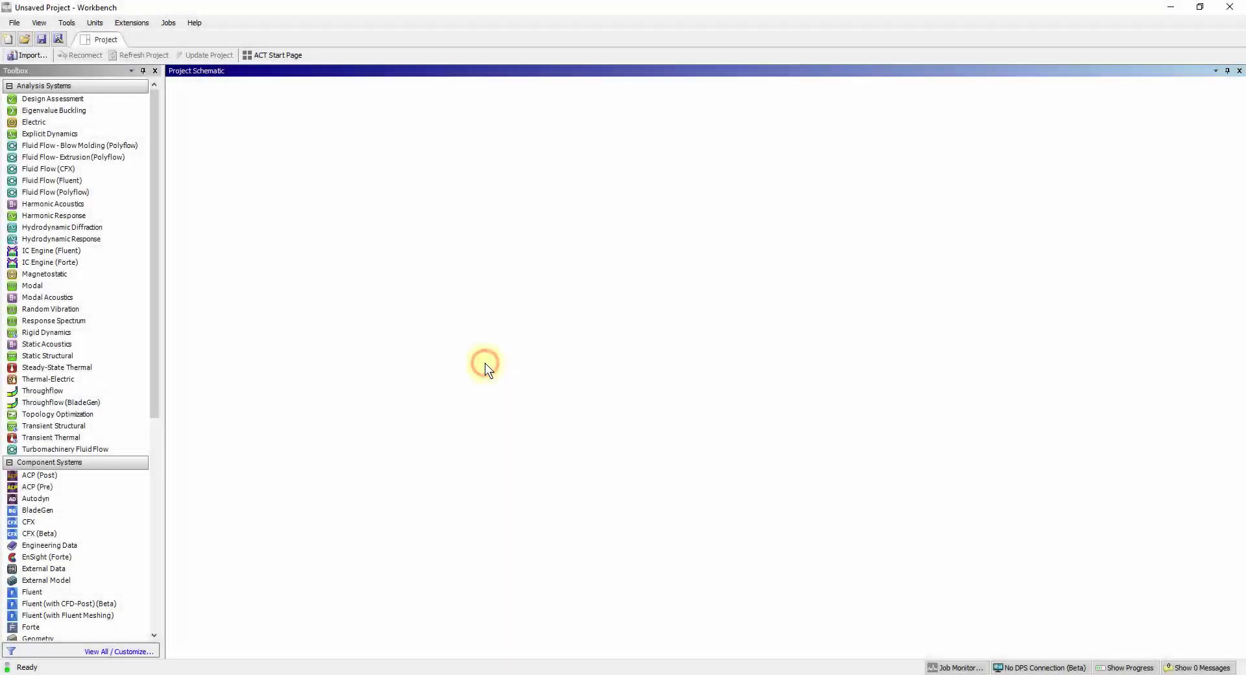
- Add an ACP (Pre) system to the project schematic and import Fsae_Chassis.scdoc as its geometry
left_click_drag(52, 486, 264, 170)
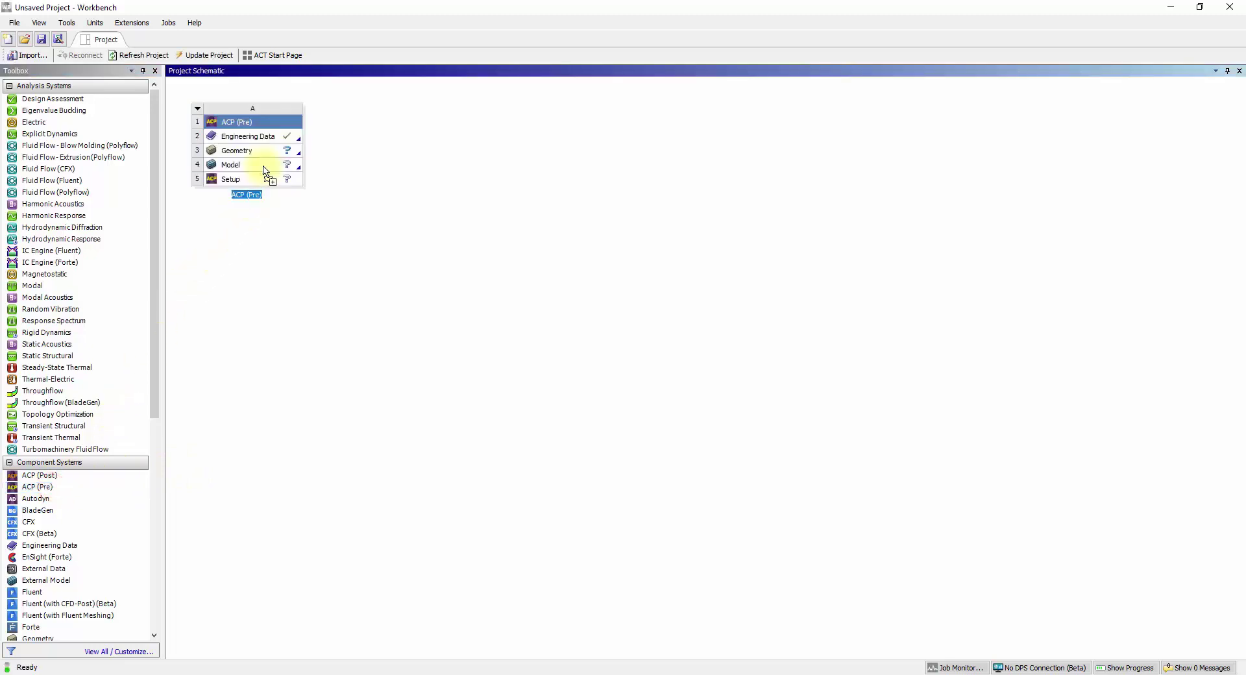
left_click(399, 183)
right_click(270, 154)
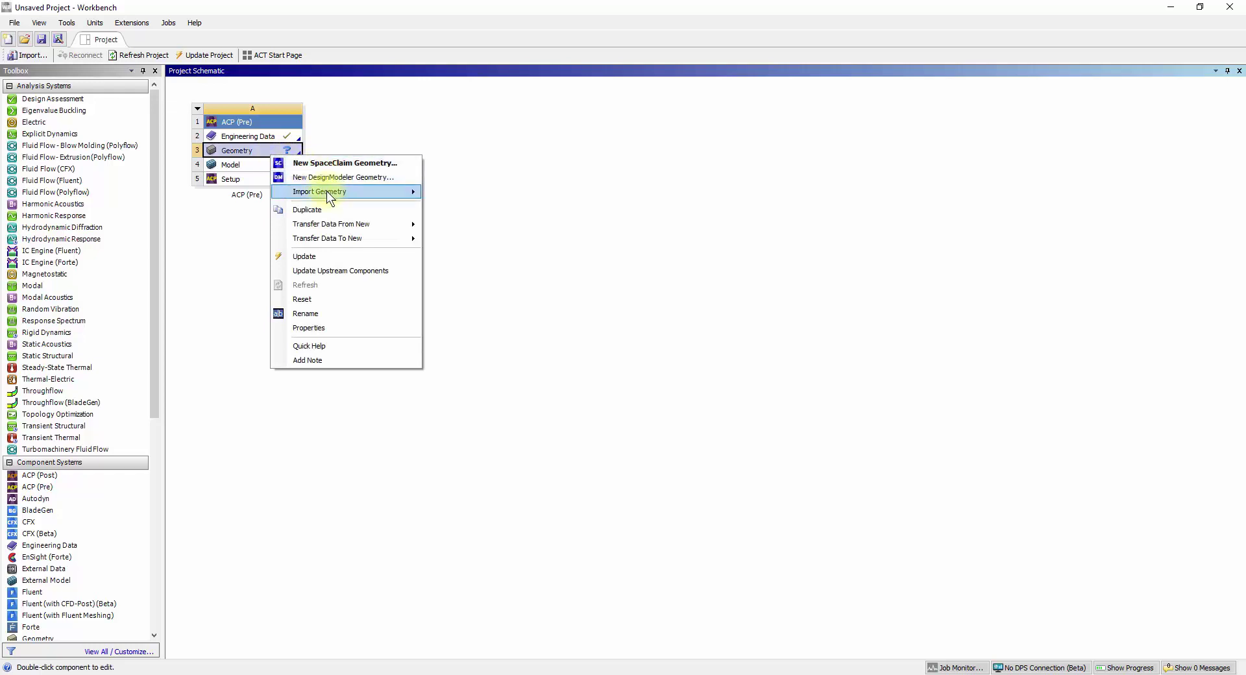
mouse_move(328, 191)
left_click(438, 192)
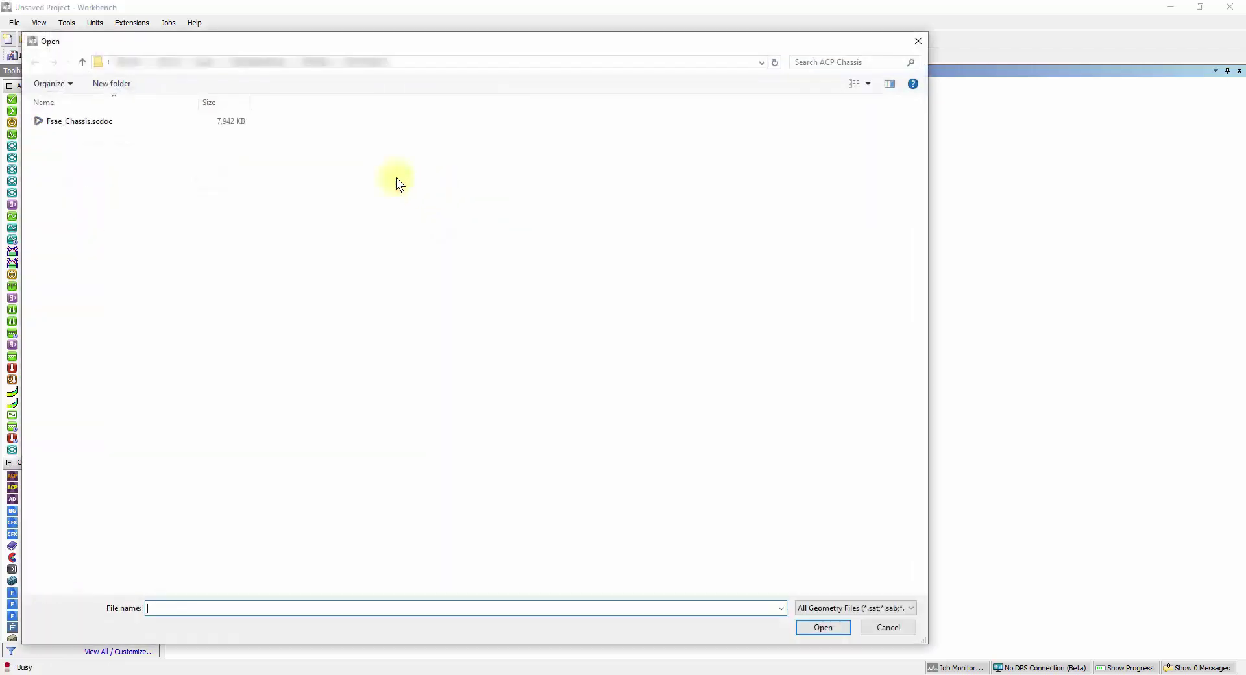
left_click(108, 122)
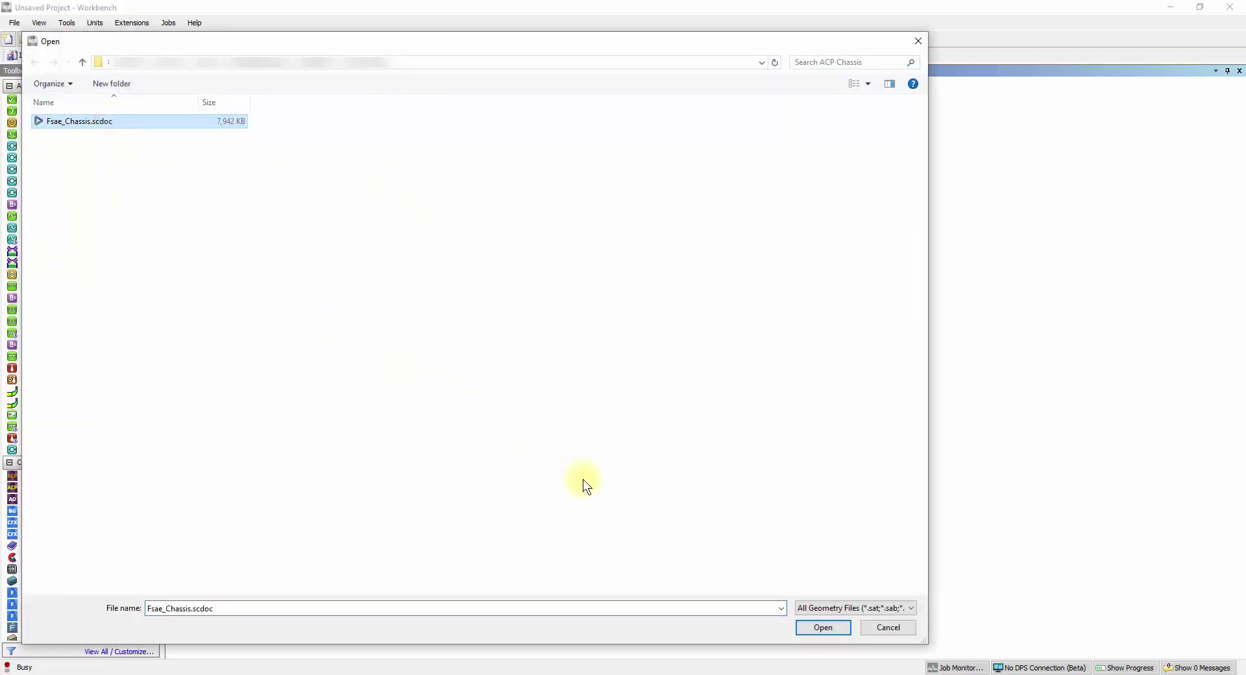
left_click(804, 625)
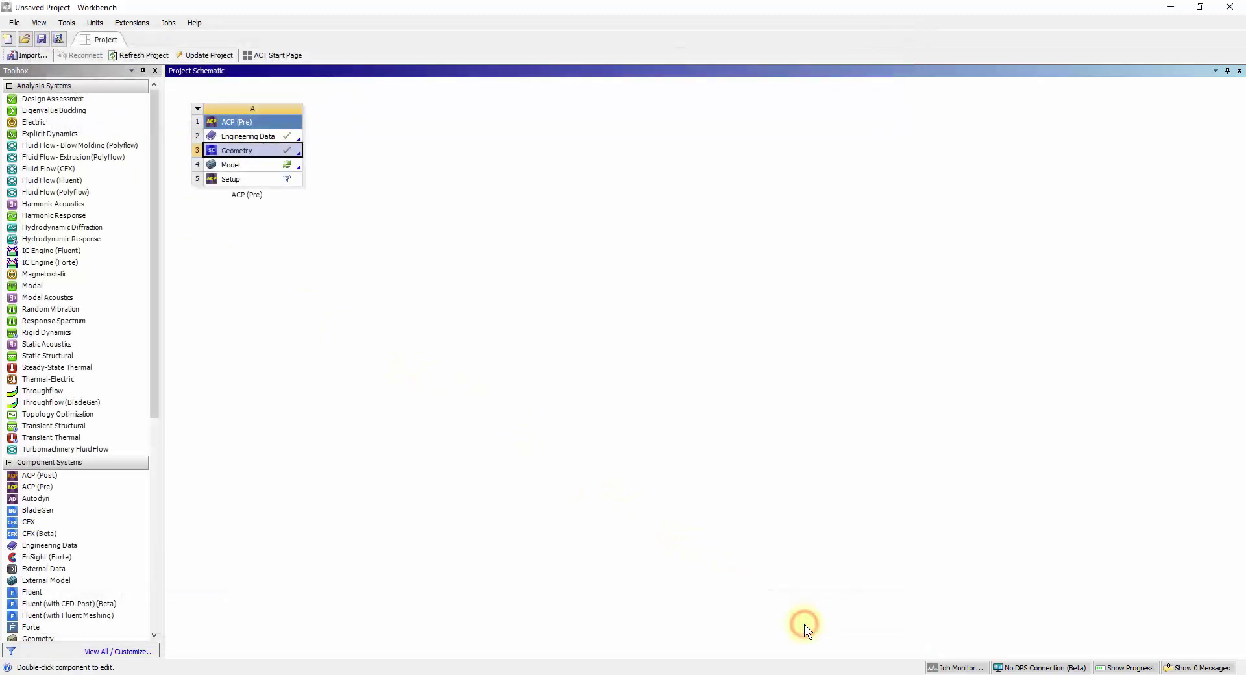
- Open the ACP (Pre) geometry in SpaceClaim and hide every component except the Chassis body
double_click(263, 150)
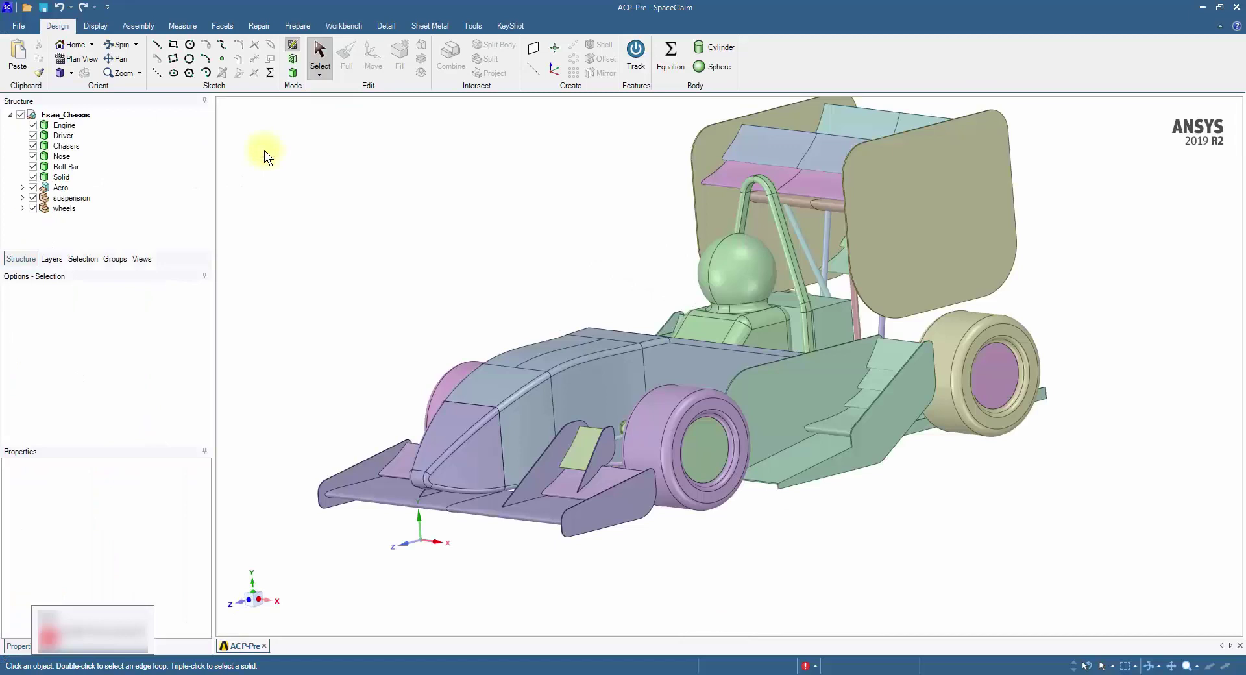
scroll(426, 189, "down", 4)
middle_click_drag(427, 188, 492, 259, "ctrl")
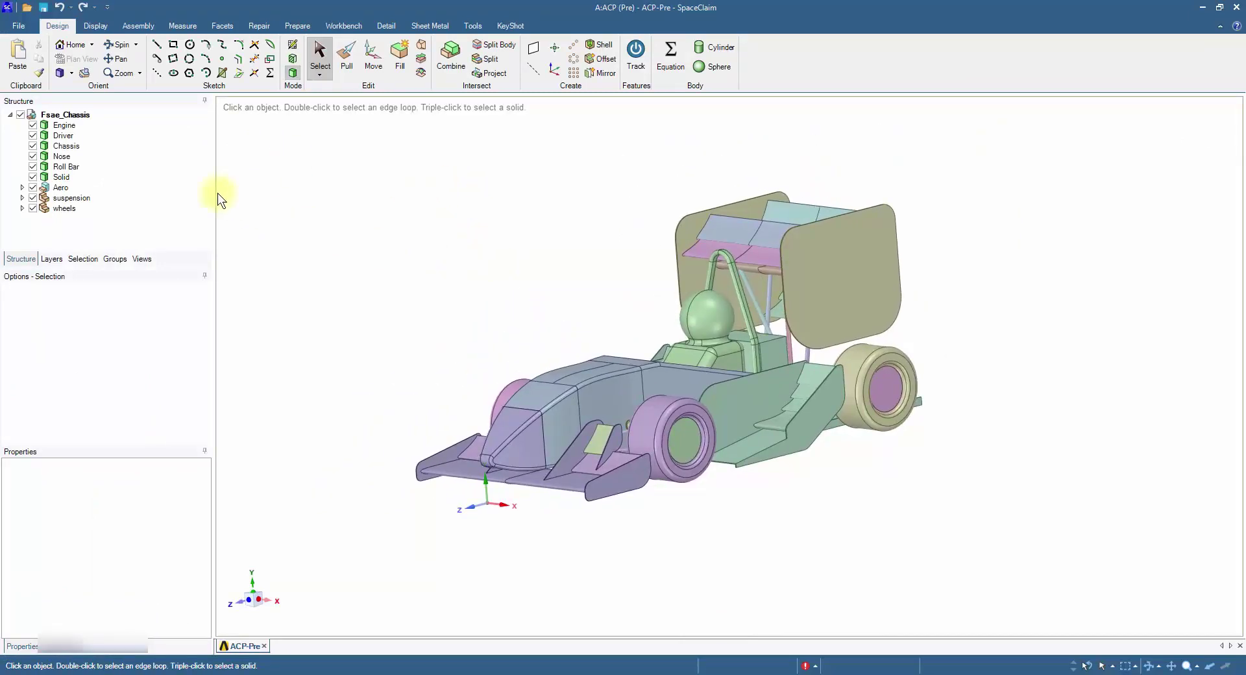
left_click(19, 114)
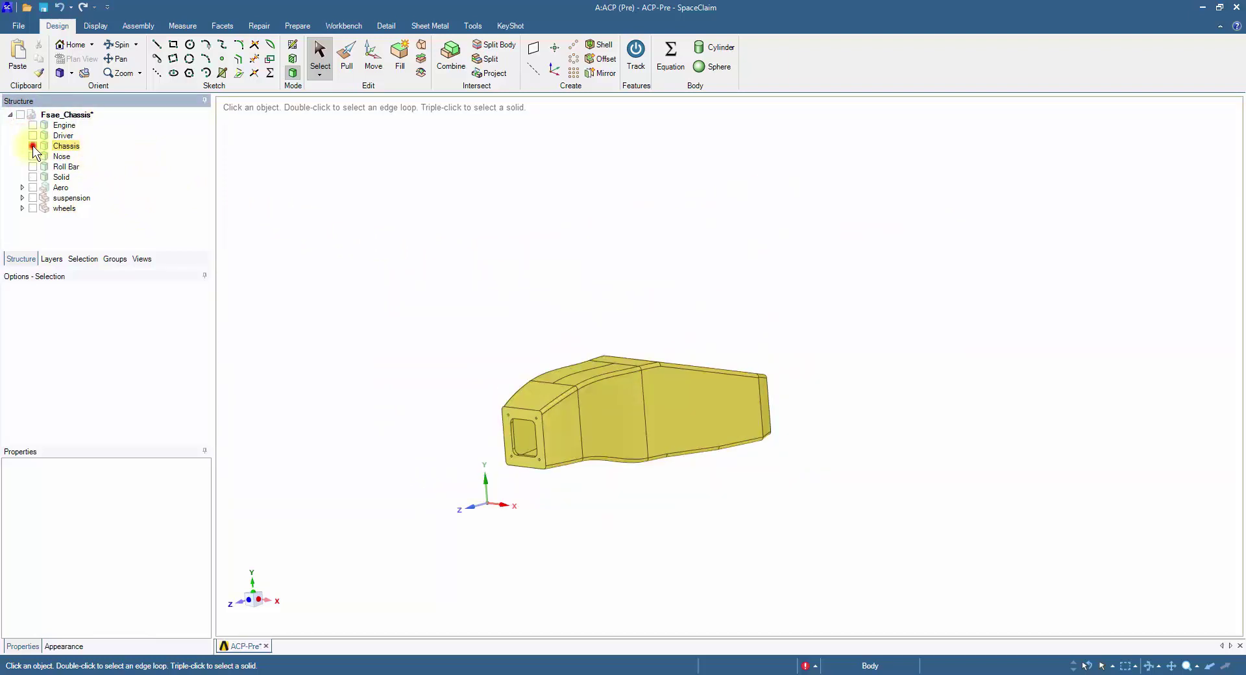
left_click(32, 146)
scroll(481, 362, "up", 4)
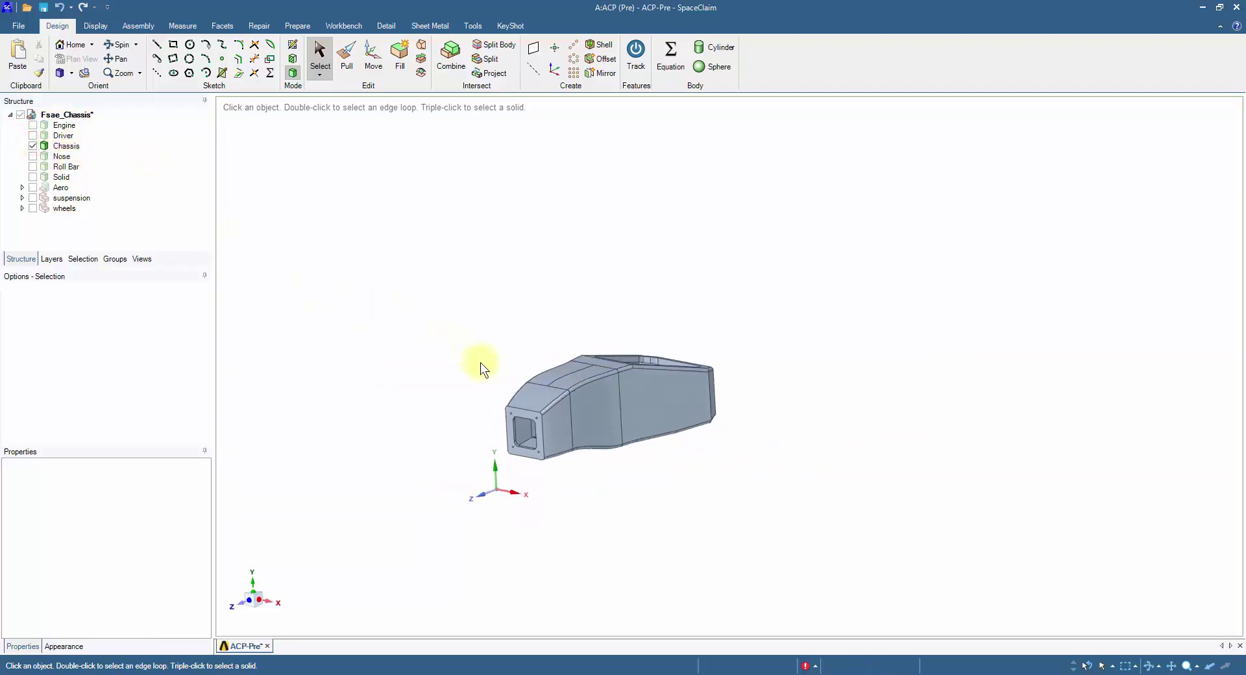
scroll(480, 362, "up", 1)
middle_click_drag(478, 364, 440, 292, "shift")
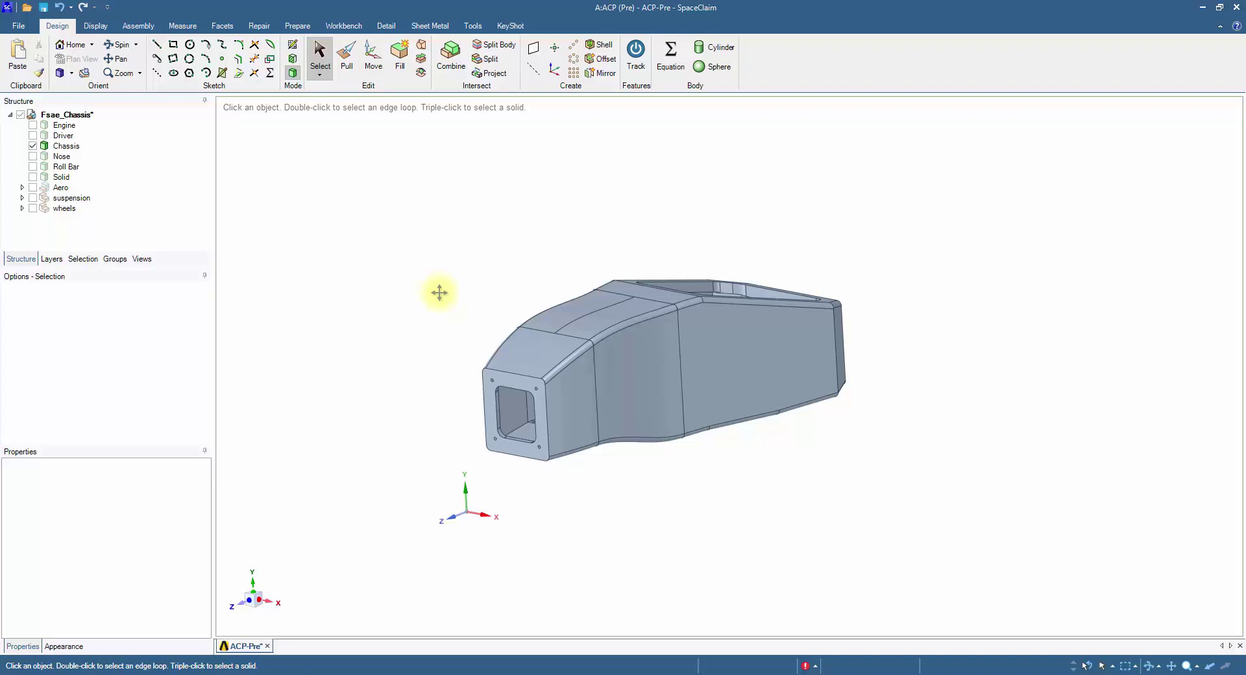
- Copy the outer faces of the chassis, including its front and rear faces, and paste them as a separate surface body
triple_click(625, 398)
scroll(620, 466, "down", 2)
scroll(621, 466, "up", 2)
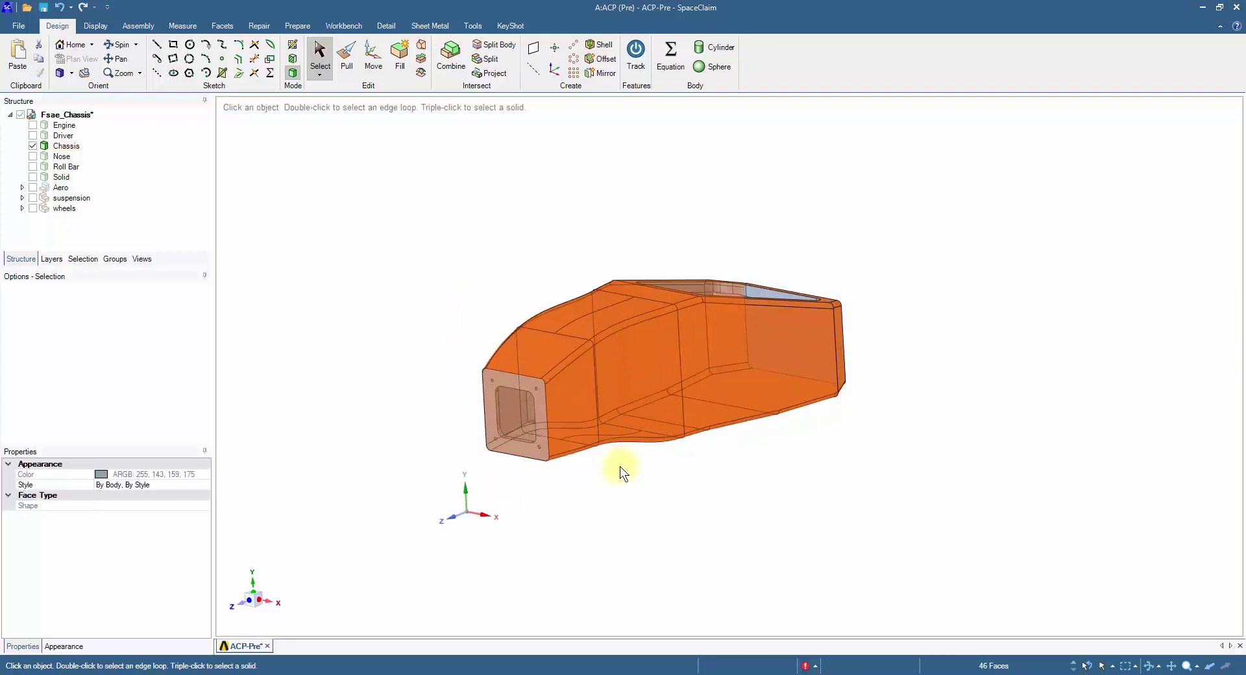
left_click(537, 421, "ctrl")
middle_click_drag(543, 422, 827, 395)
left_click(827, 395, "ctrl")
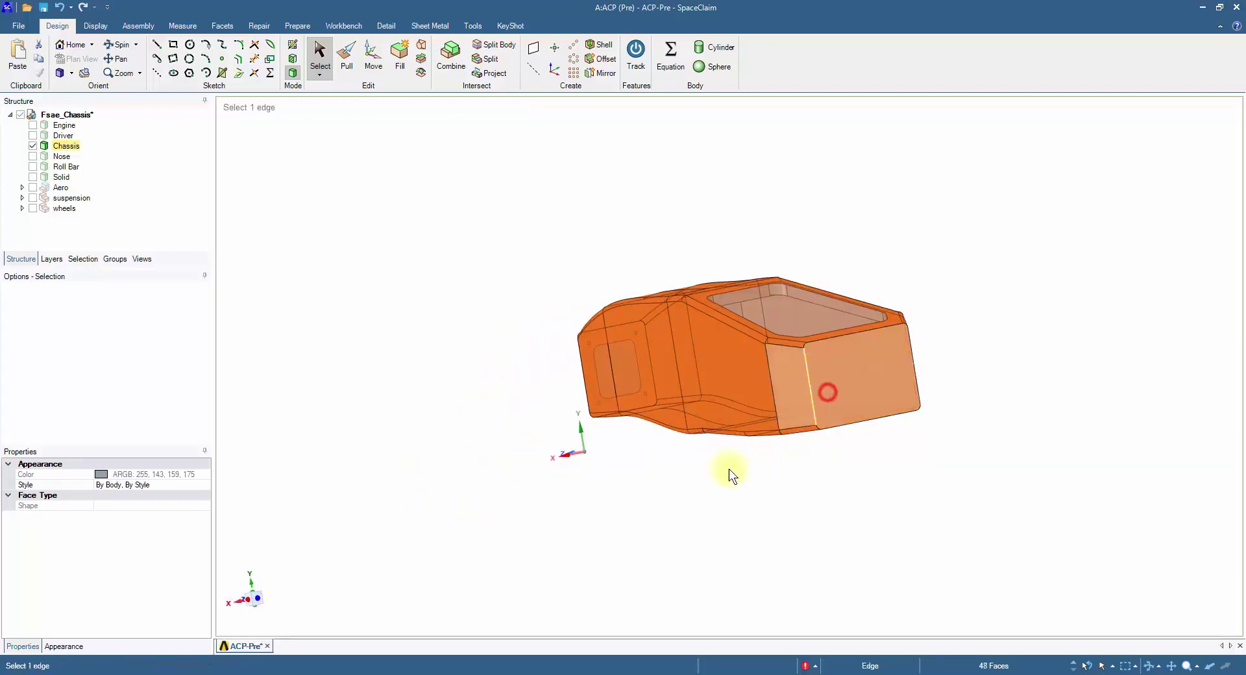
middle_click_drag(730, 469, 878, 462)
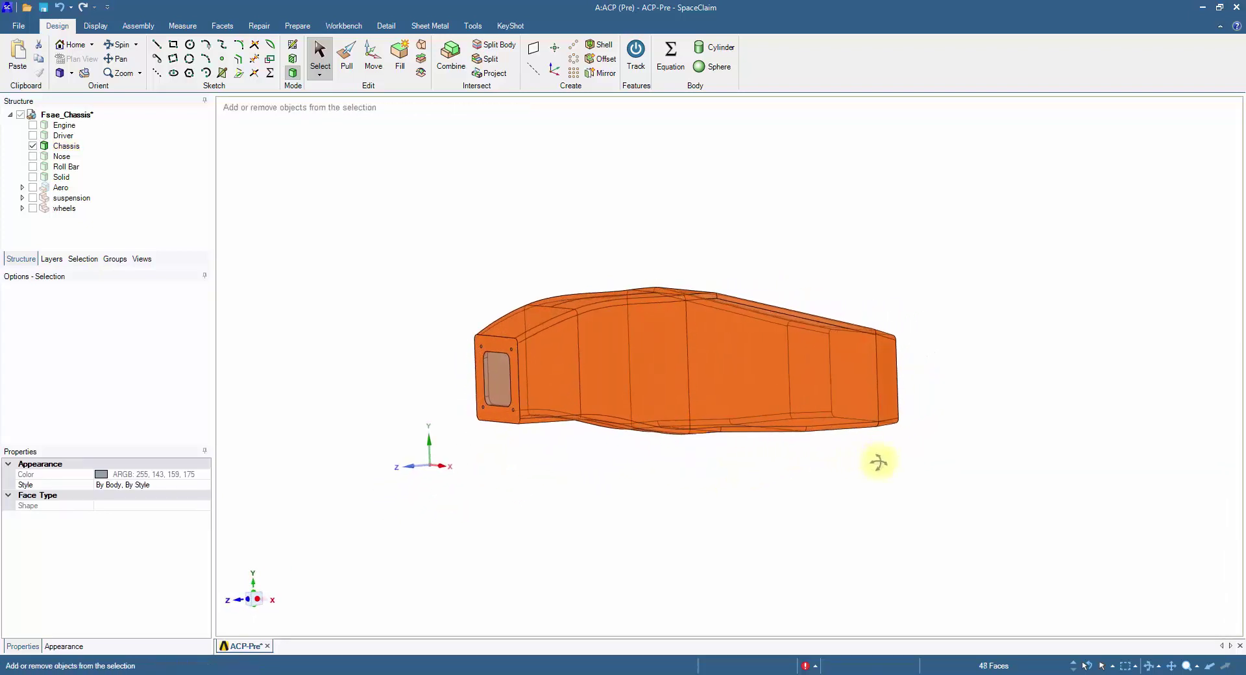
left_click(143, 227)
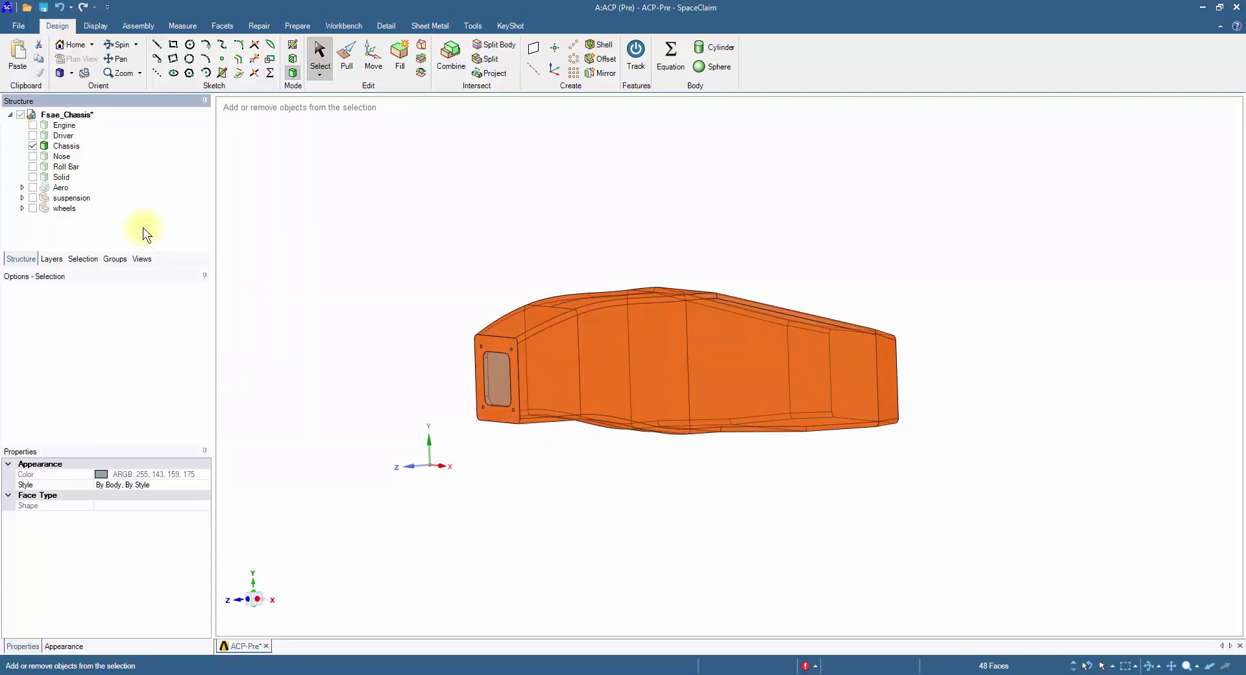
key("ctrl+c")
key("ctrl+v")
middle_click_drag(364, 344, 393, 364)
left_click(393, 365)
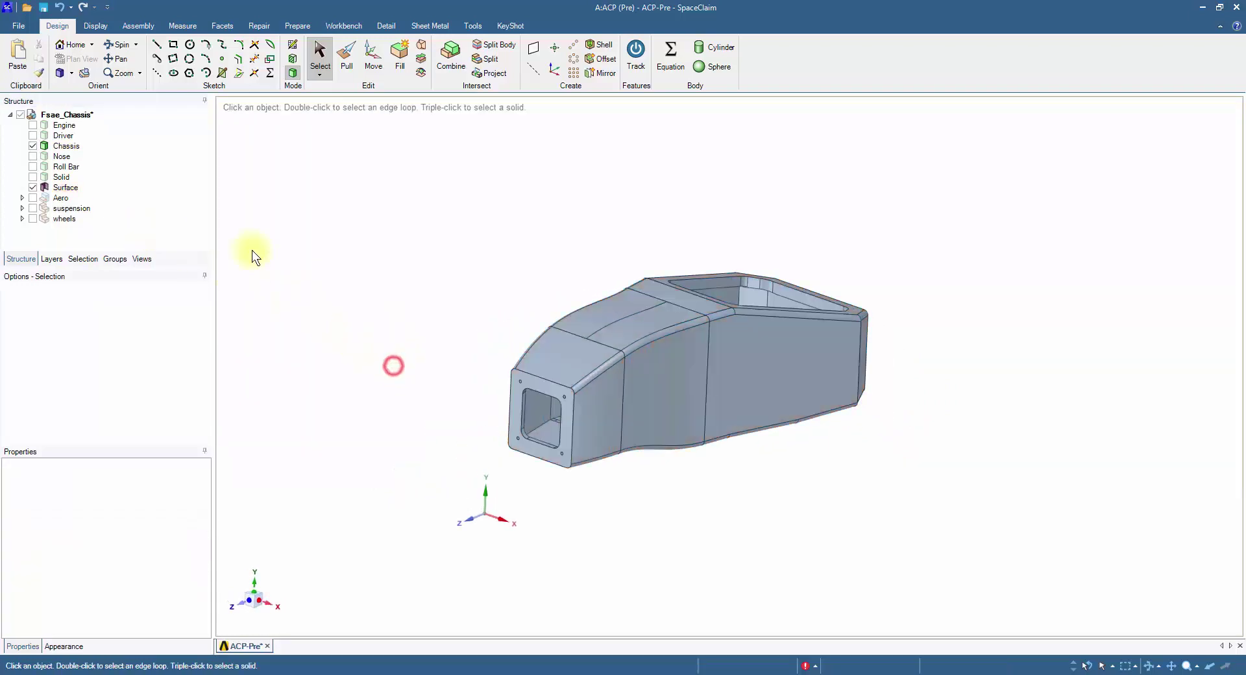
- Hide the Chassis solid and check the copied surface body from several angles
left_click(33, 145)
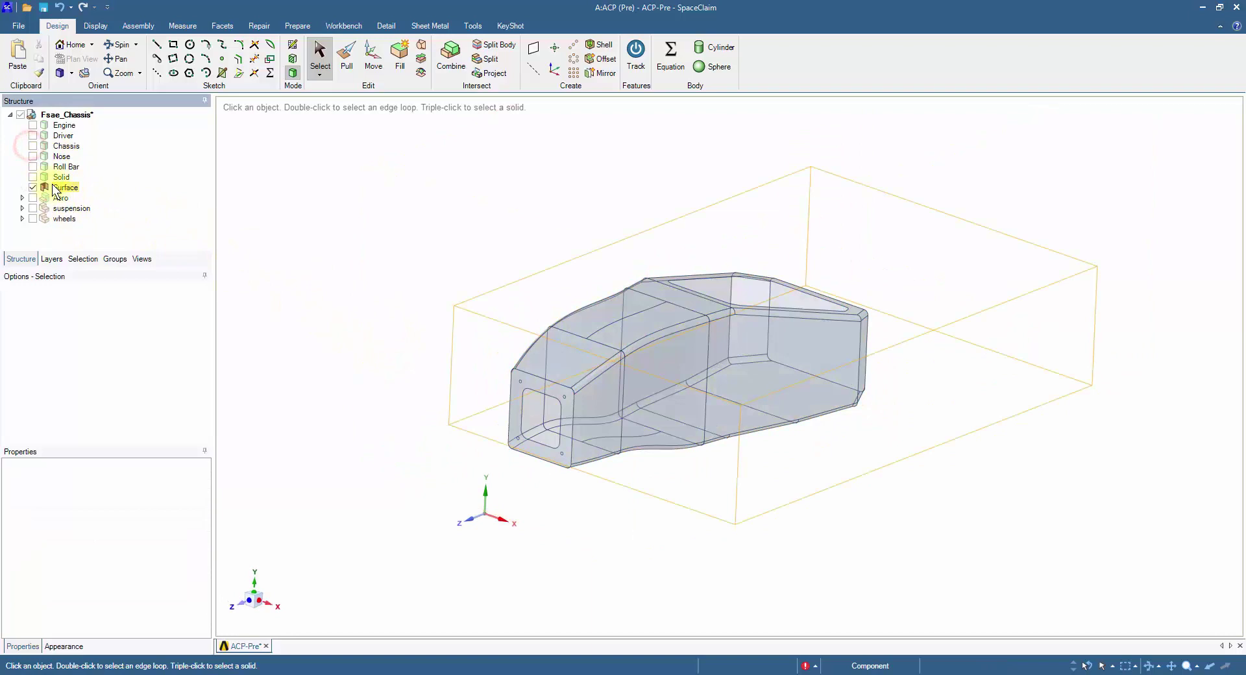
left_click(56, 188)
left_click(125, 214)
middle_click_drag(272, 247, 284, 281)
left_click(681, 448)
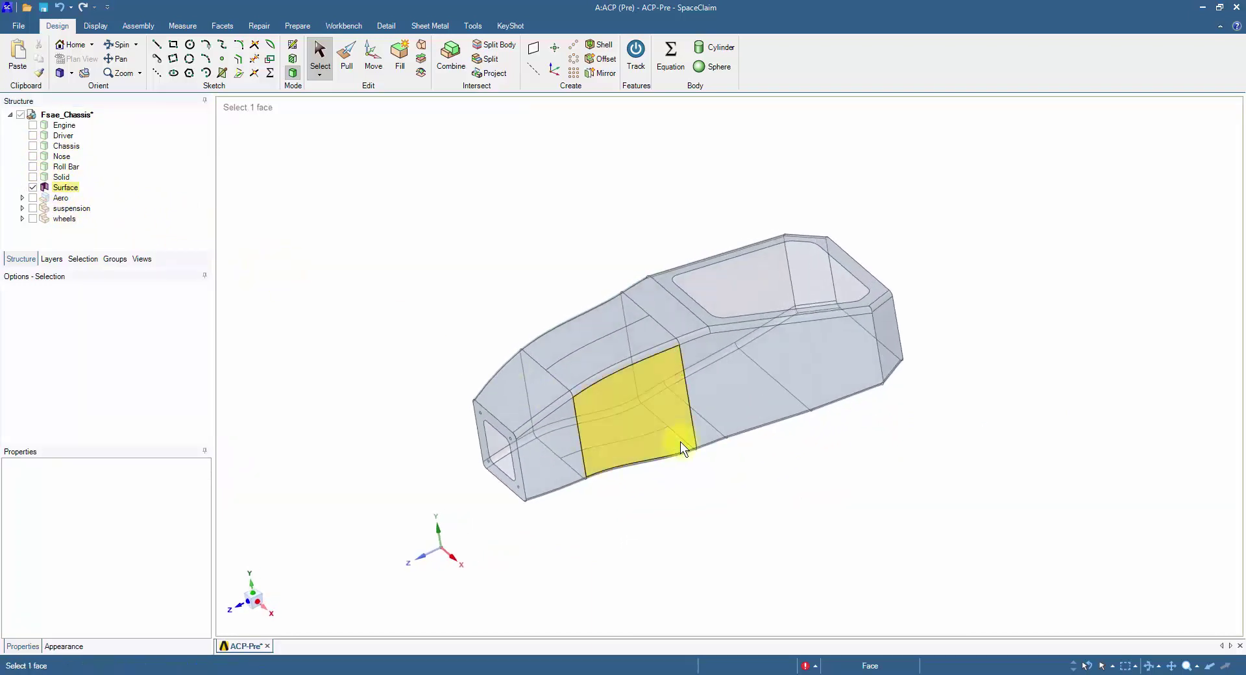
middle_click_drag(681, 448, 676, 437)
left_click(752, 422)
middle_click_drag(746, 355, 804, 340)
left_click(732, 474)
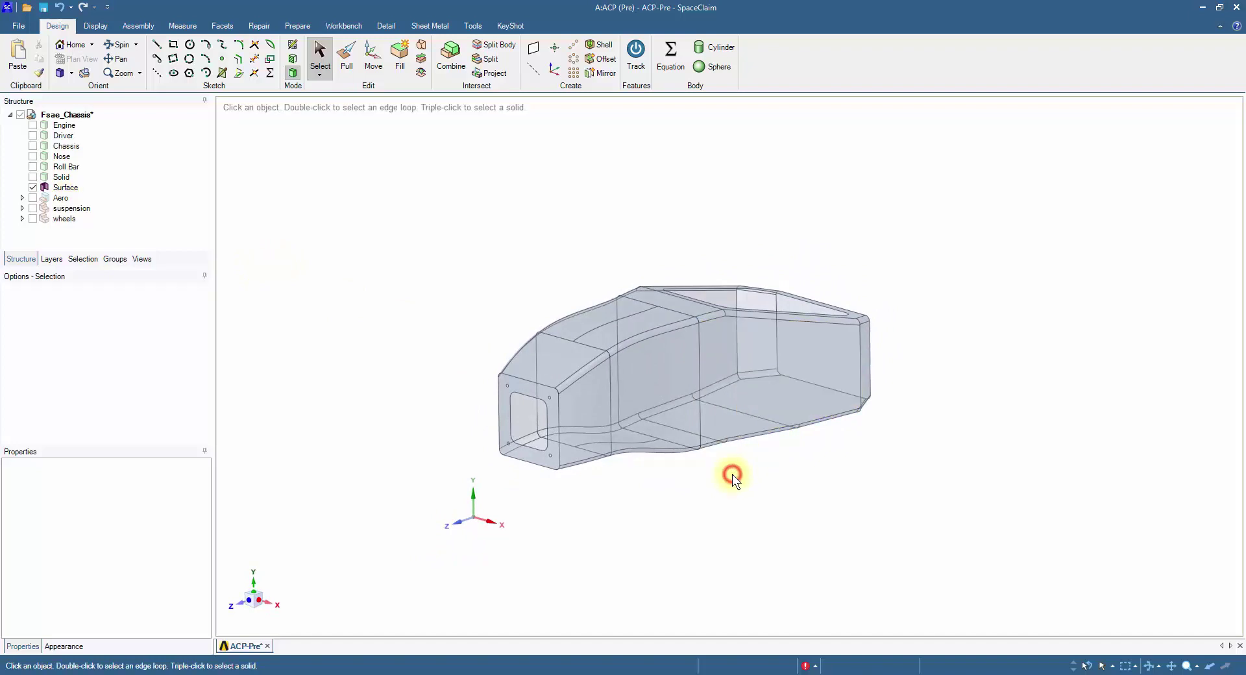
- Examine the individual faces along the front, top, side and rear of the chassis surface body
scroll(663, 473, "up", 3)
middle_click_drag(669, 471, 658, 500, "ctrl")
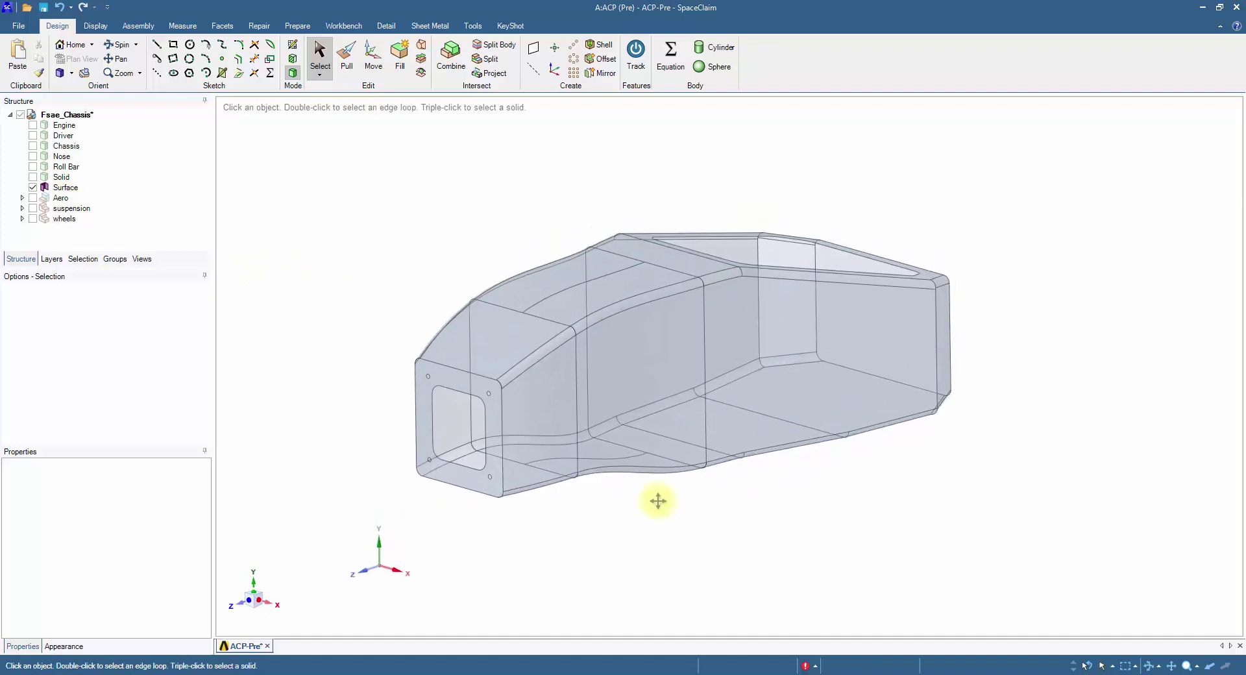
left_click(623, 454)
left_click(520, 344)
left_click(603, 305)
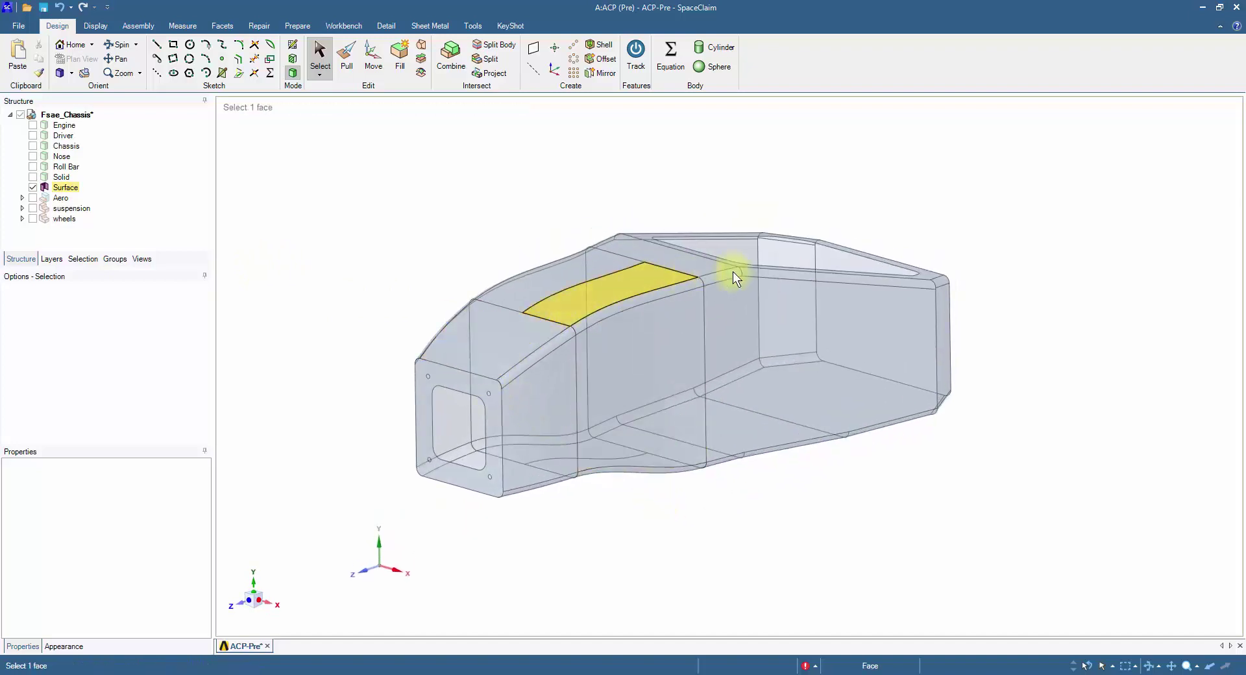
left_click(867, 274)
left_click(967, 373)
left_click(895, 399)
left_click(531, 476)
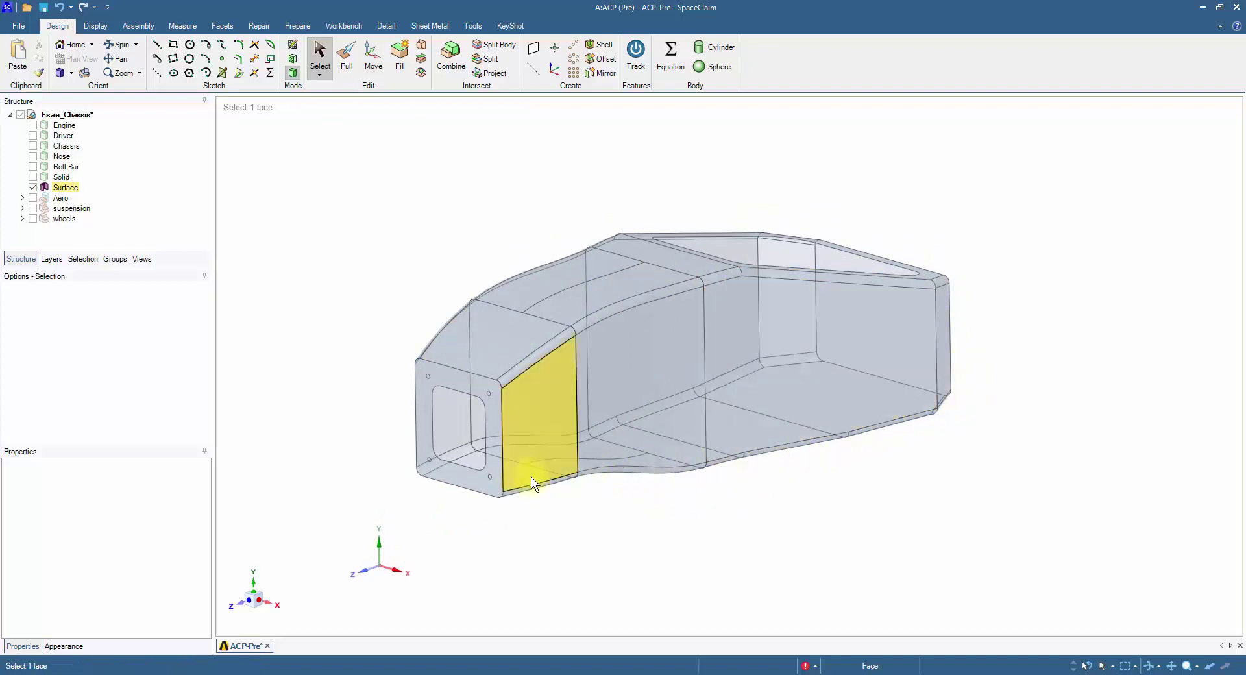
left_click(698, 517)
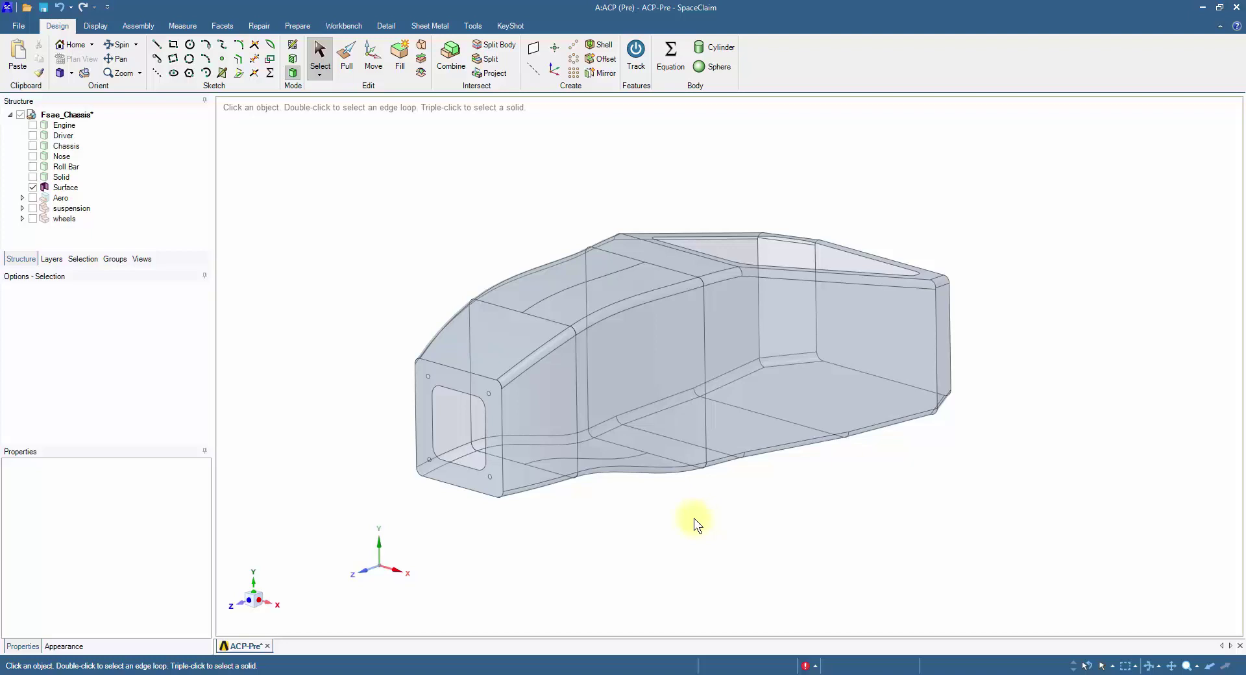
left_click(524, 470)
left_click(584, 541)
- Split the chassis surface's front face horizontally at about 47.5% of its outer vertical edge, and check both resulting faces
left_click(487, 58)
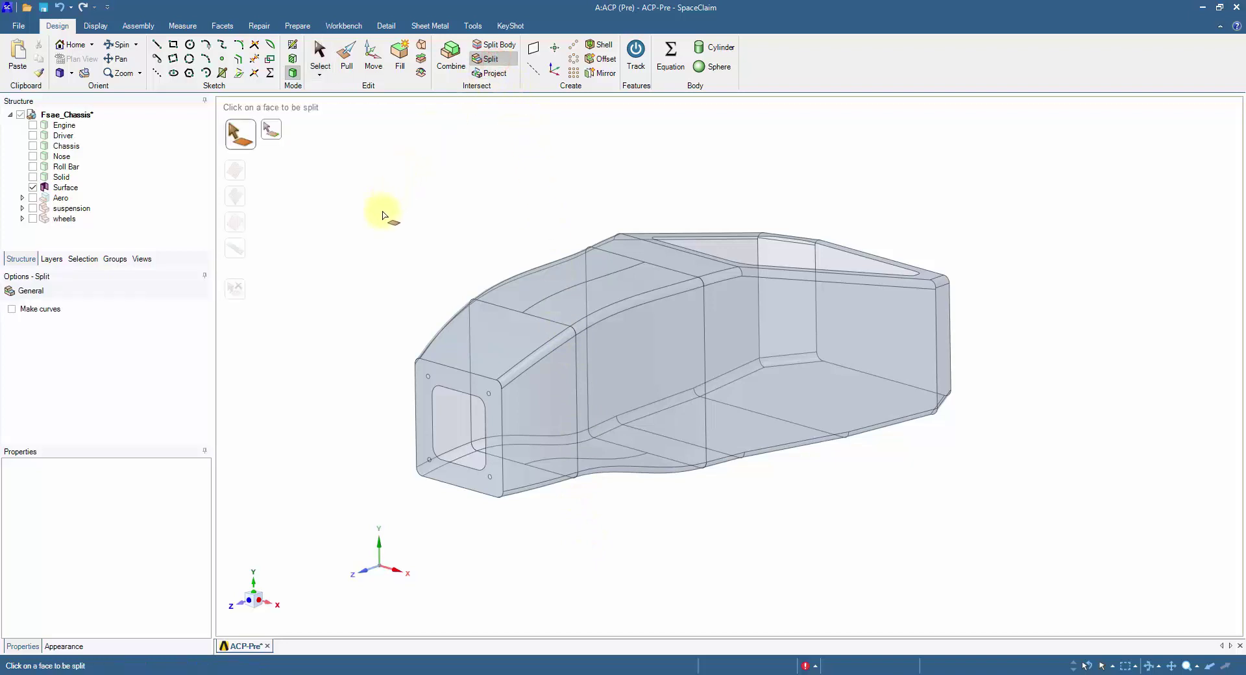
left_click(478, 394)
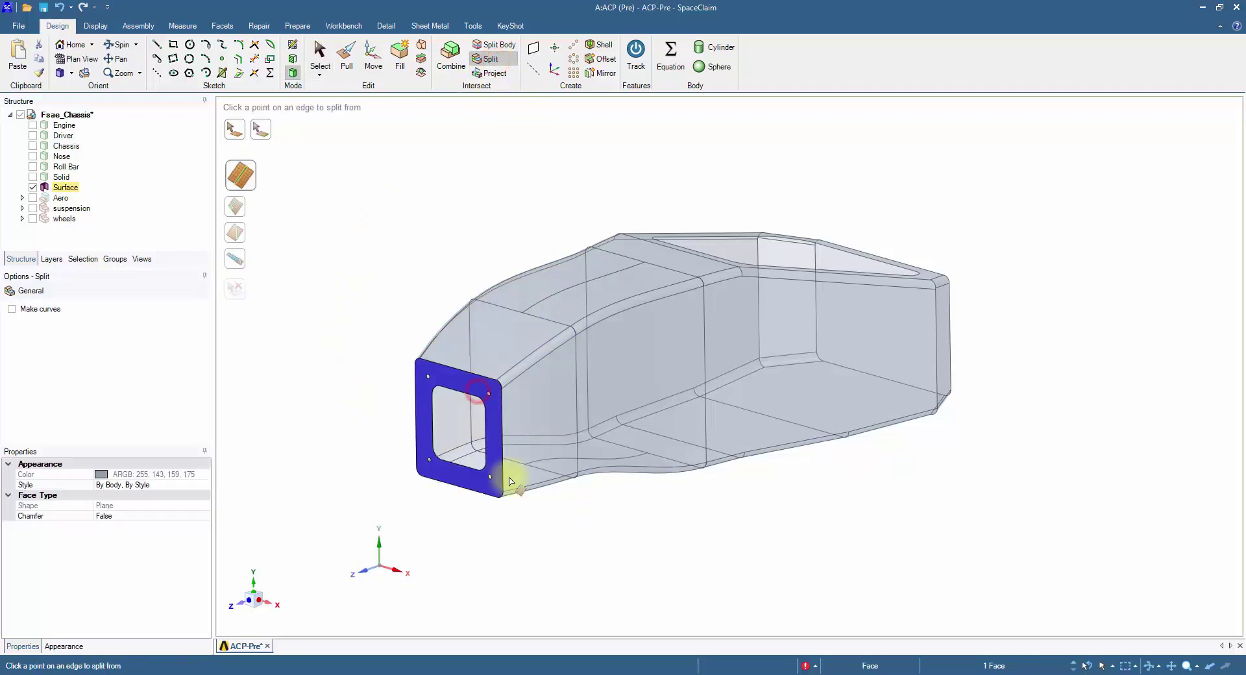
scroll(514, 488, "down", 1)
scroll(518, 492, "up", 2)
middle_click_drag(566, 500, 566, 468, "shift")
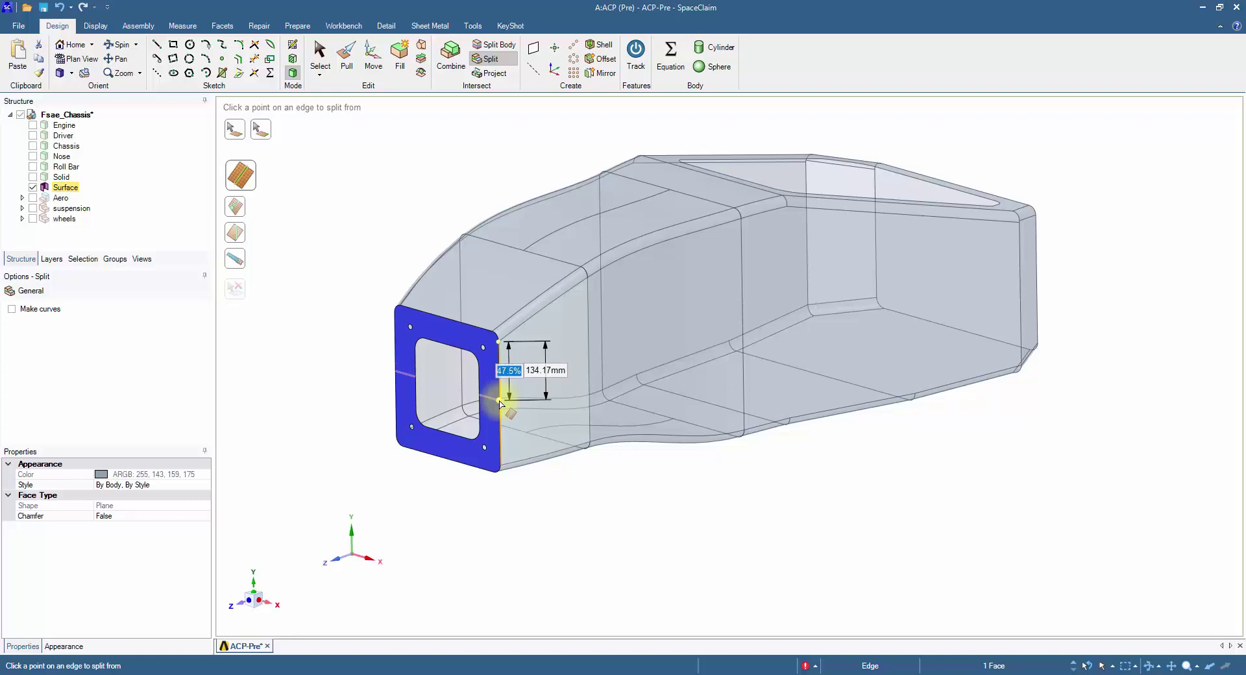
left_click(499, 401)
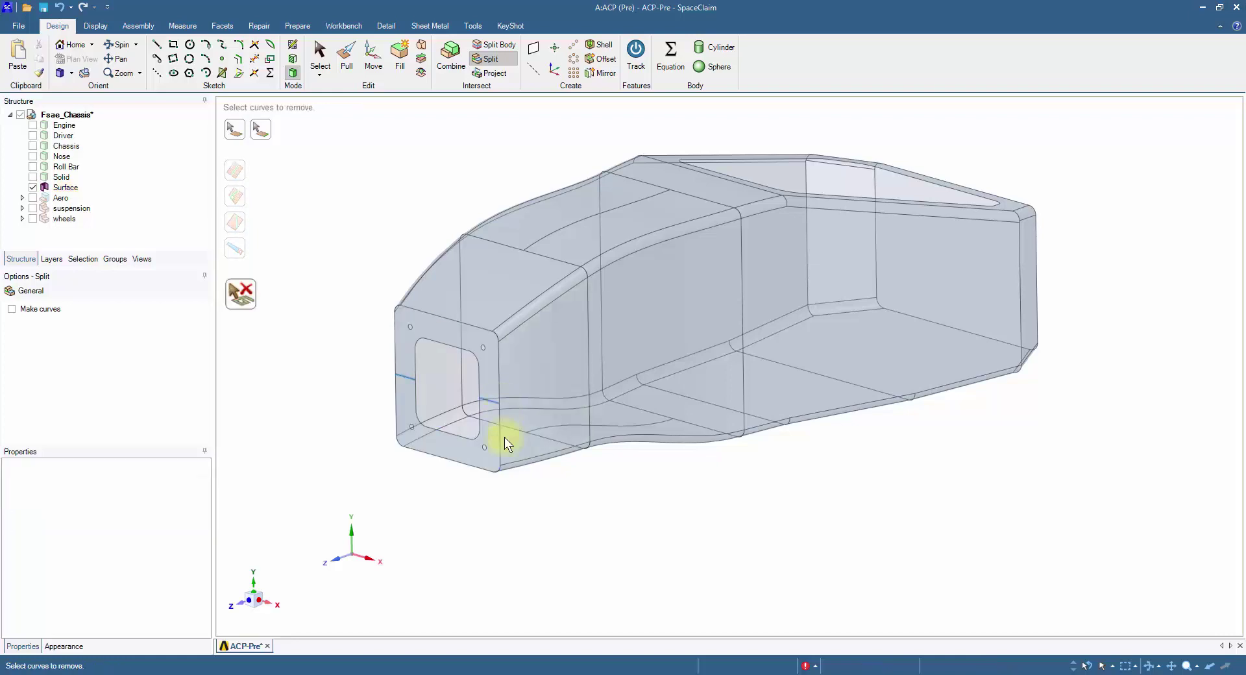
key("Escape")
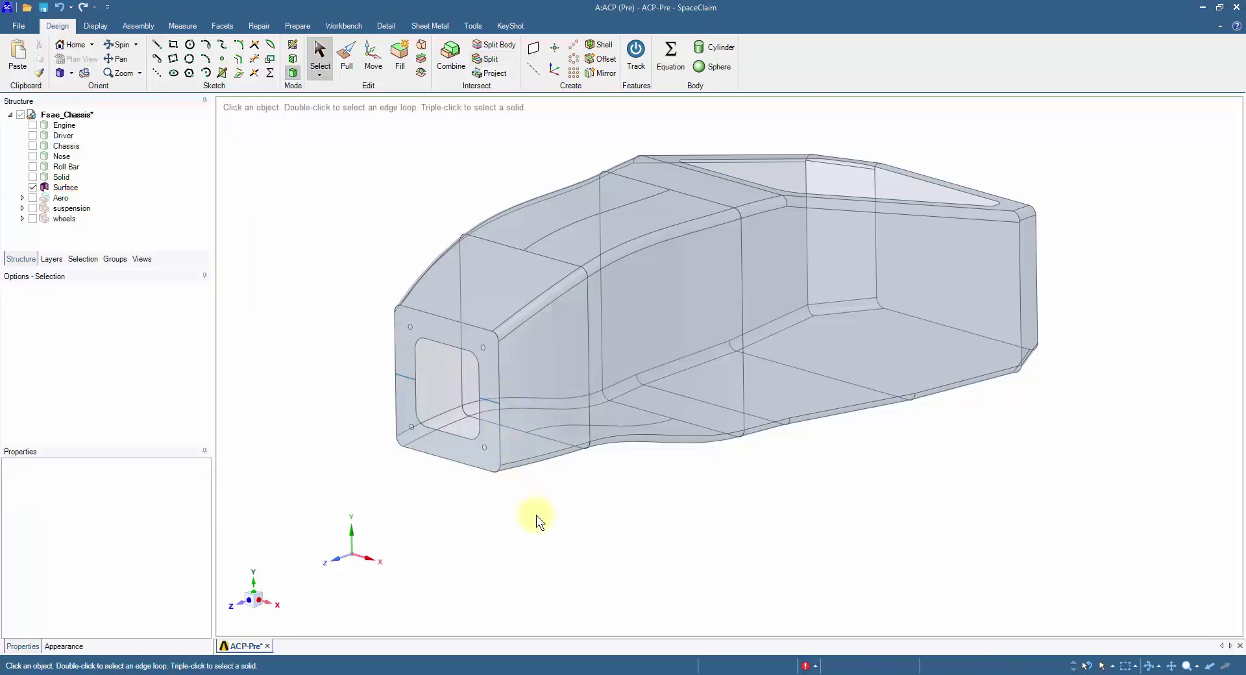
left_click(489, 384)
left_click(490, 416)
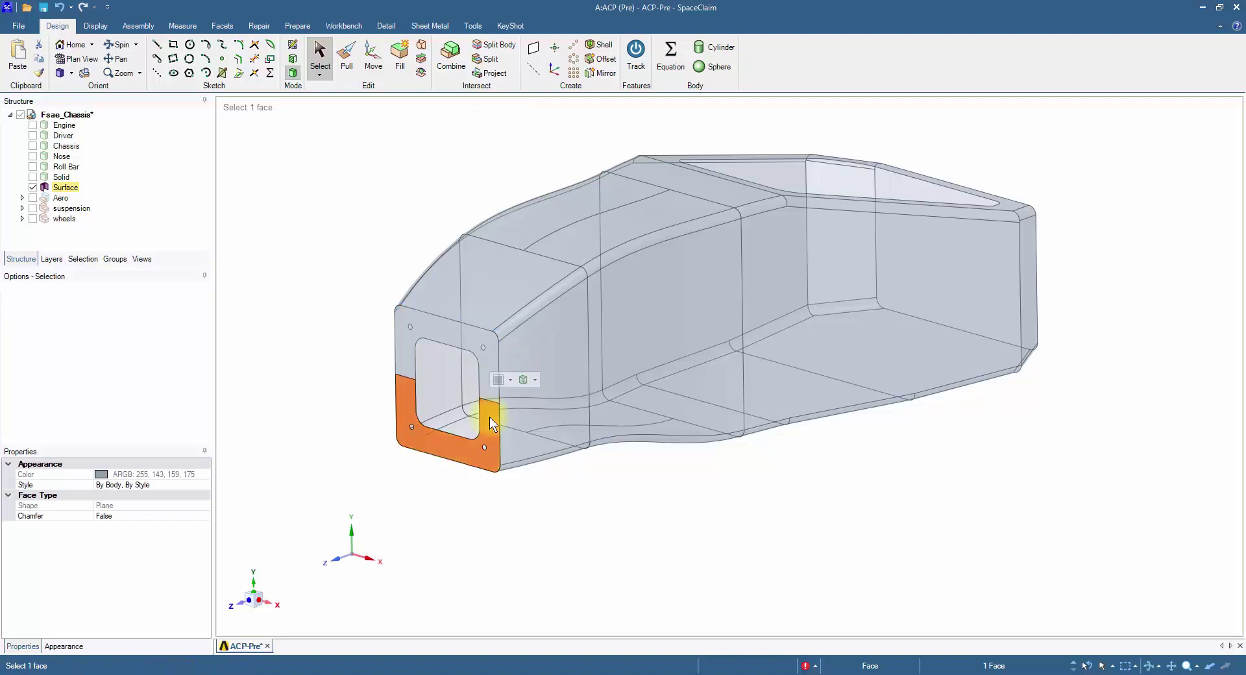
left_click(564, 511)
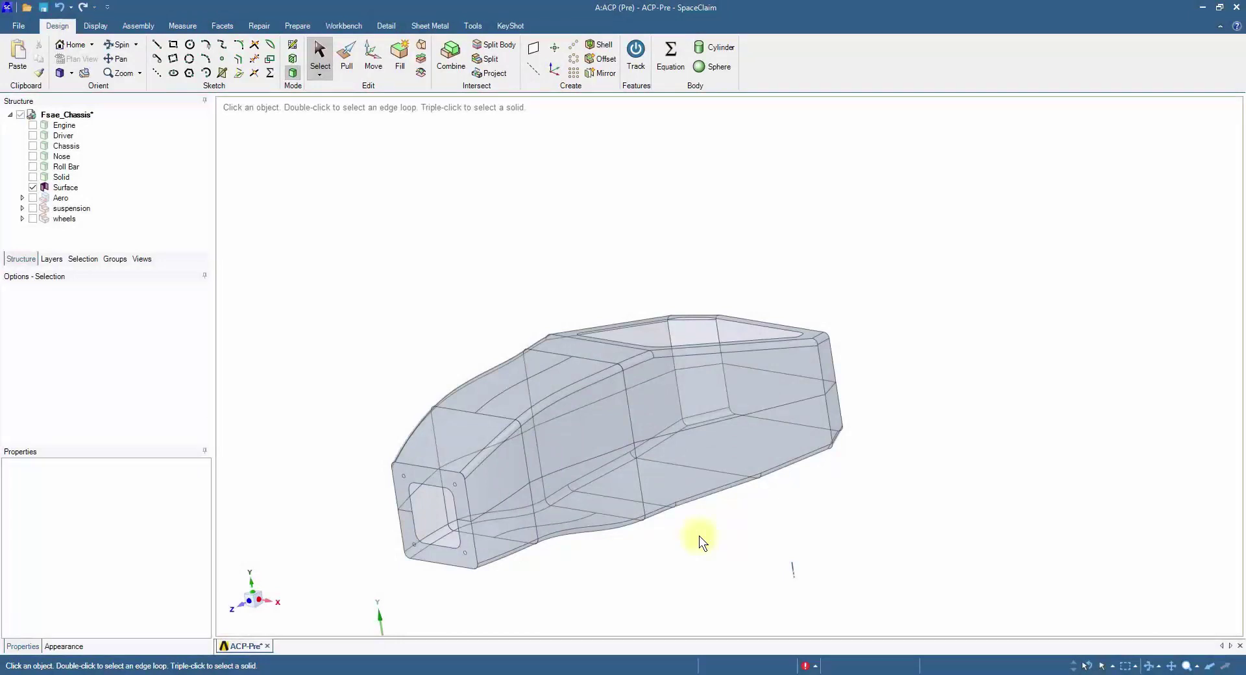
- Examine the chassis surface from several angles, focusing on where the rounded upper side edge meets the cockpit opening's front corner
mouse_move(699, 536)
middle_mouse_down()
mouse_move(718, 519)
mouse_move(636, 507)
mouse_move(934, 545)
mouse_move(807, 556)
mouse_move(868, 547)
mouse_move(718, 545)
mouse_move(843, 536)
mouse_move(739, 537)
mouse_move(886, 552)
mouse_move(835, 514)
mouse_move(749, 520)
mouse_move(765, 537)
middle_mouse_up()
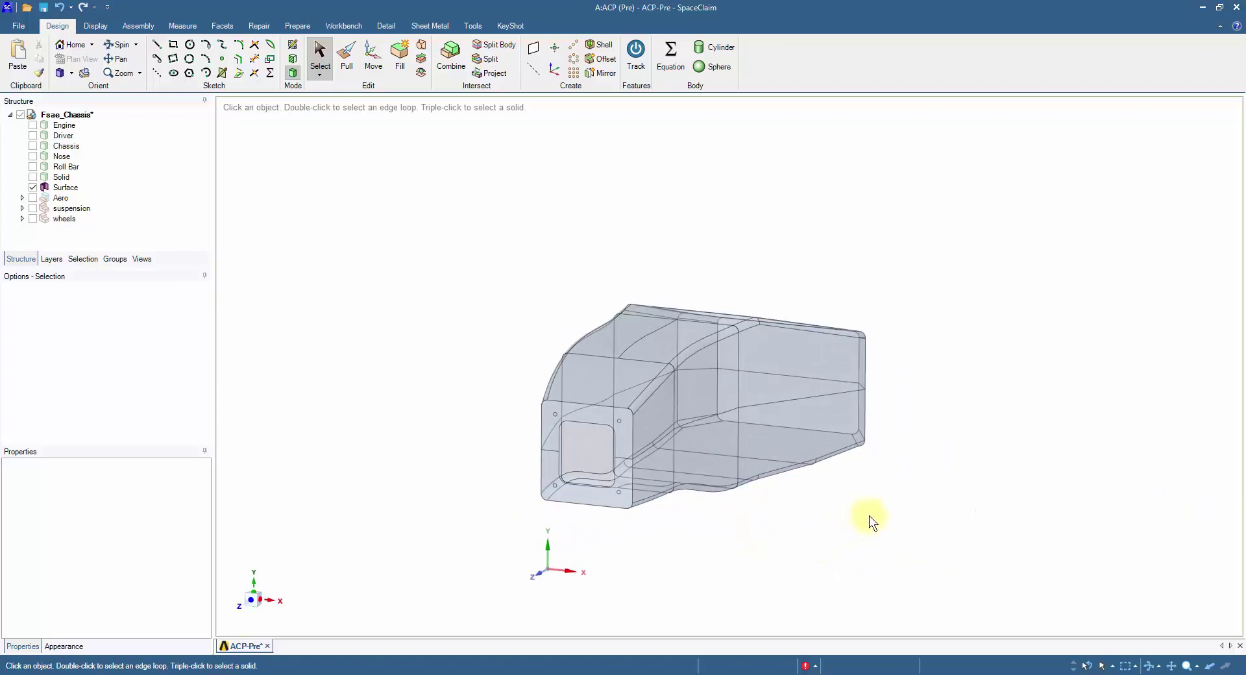
middle_click_drag(876, 520, 728, 333)
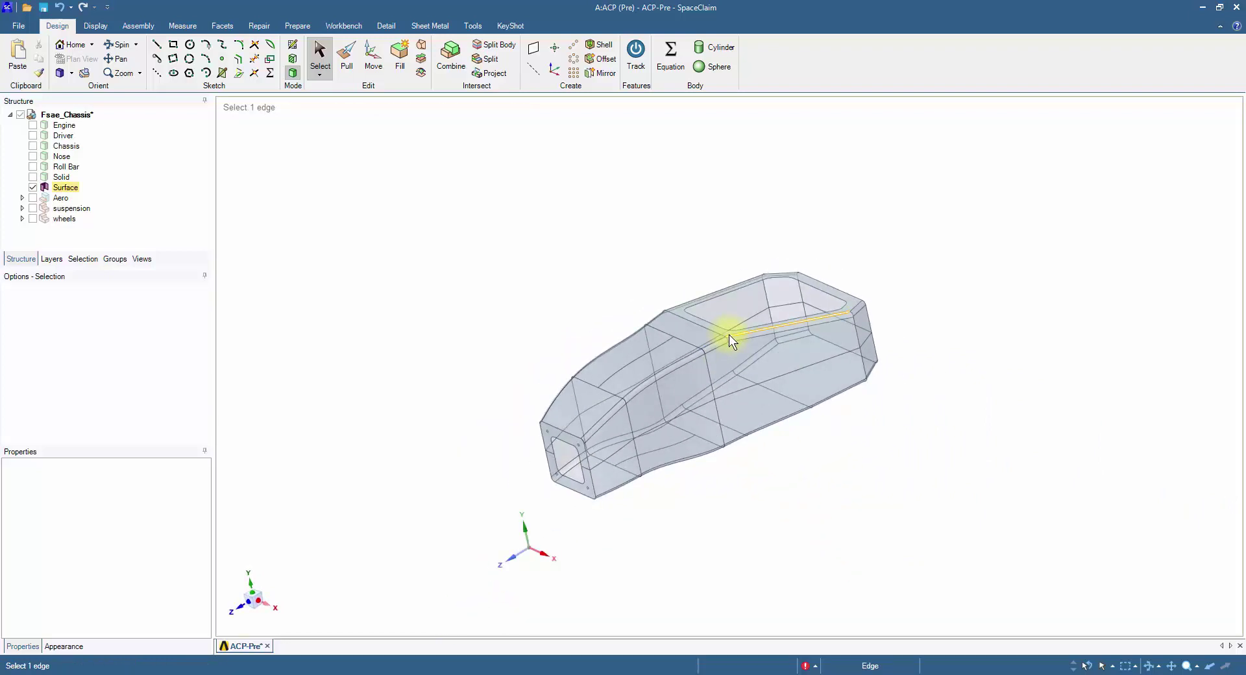
scroll(757, 335, "up", 10)
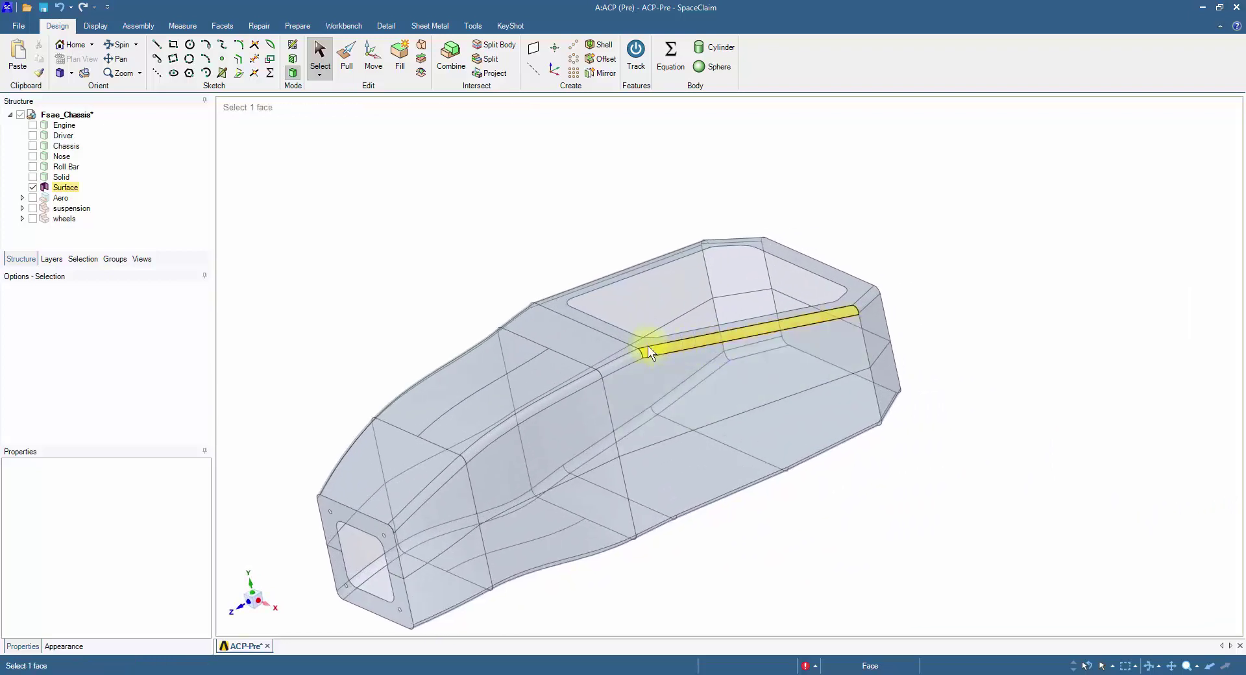
scroll(626, 352, "up", 5)
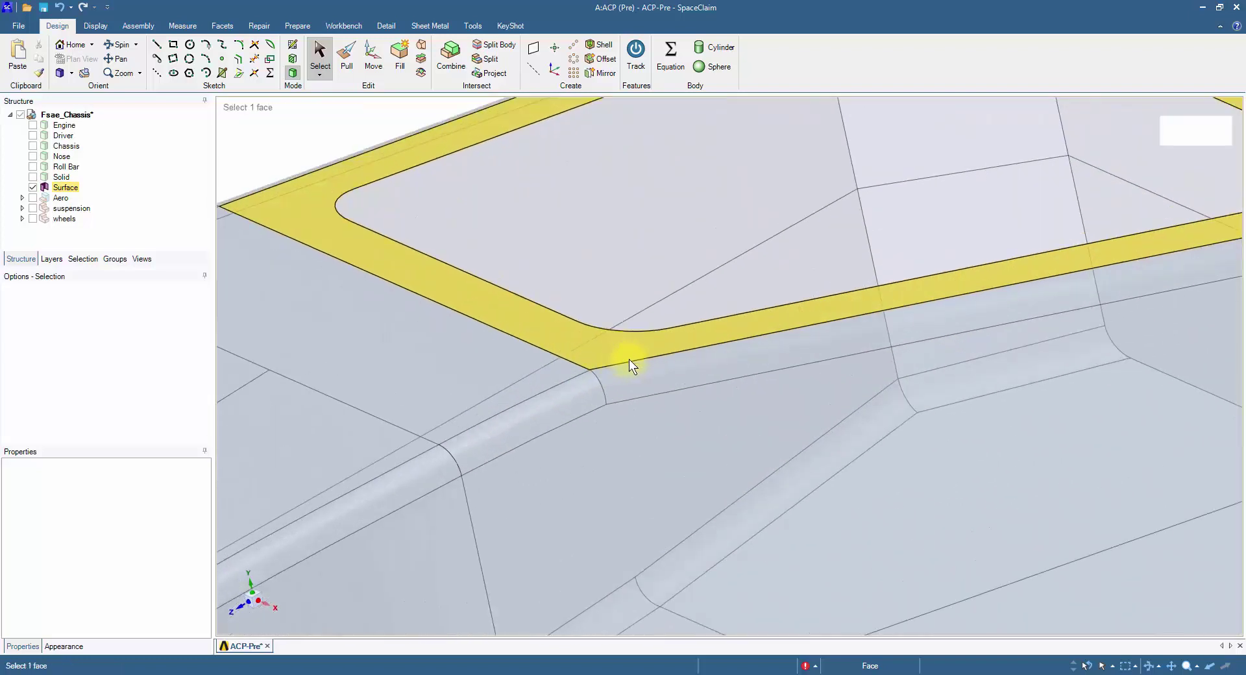
scroll(654, 378, "up", 5)
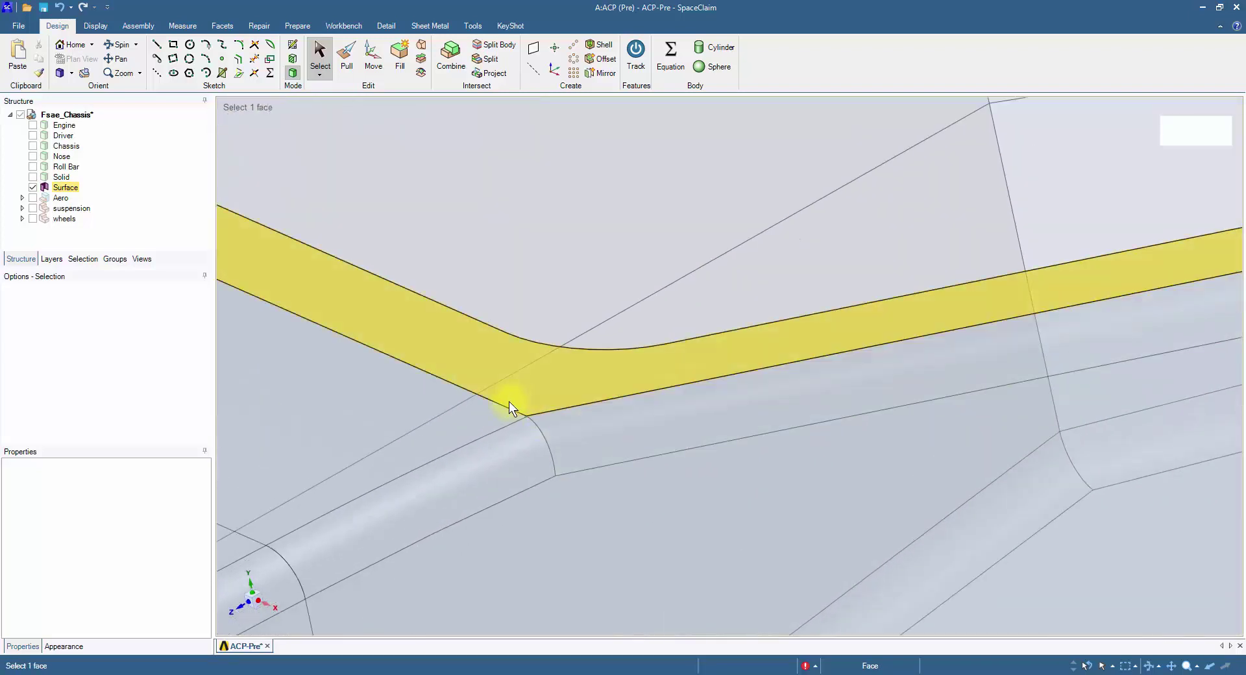
scroll(538, 434, "up", 5)
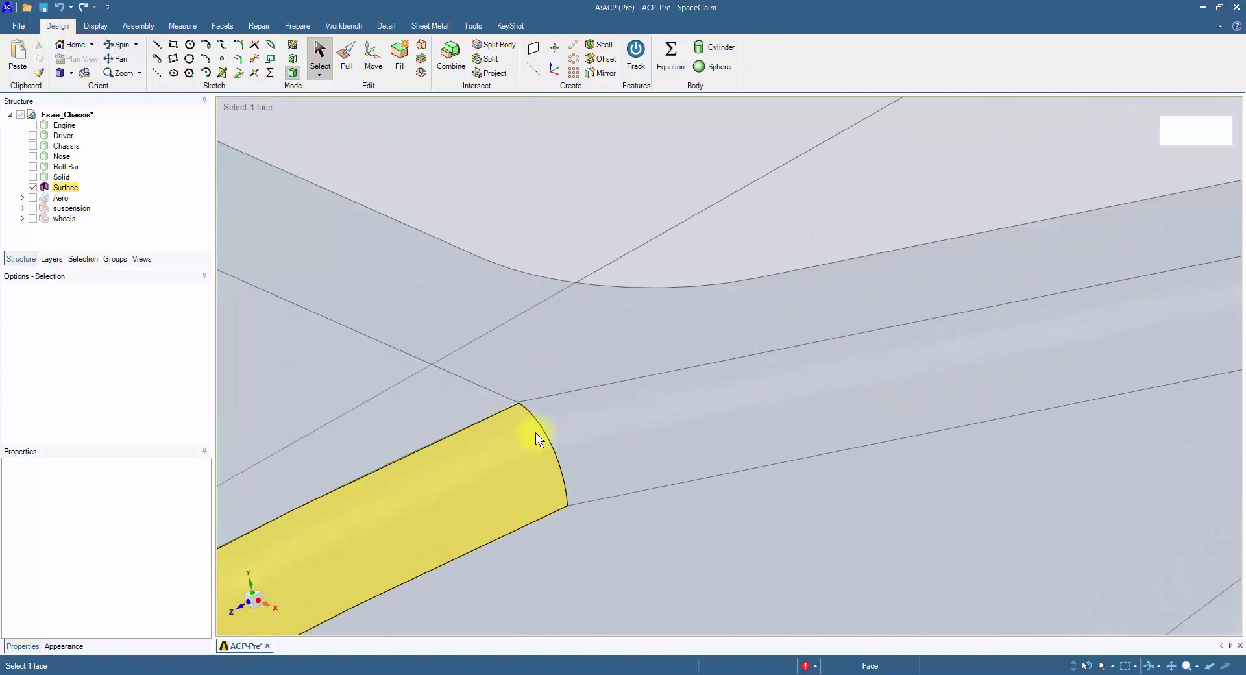
middle_click_drag(536, 456, 538, 493)
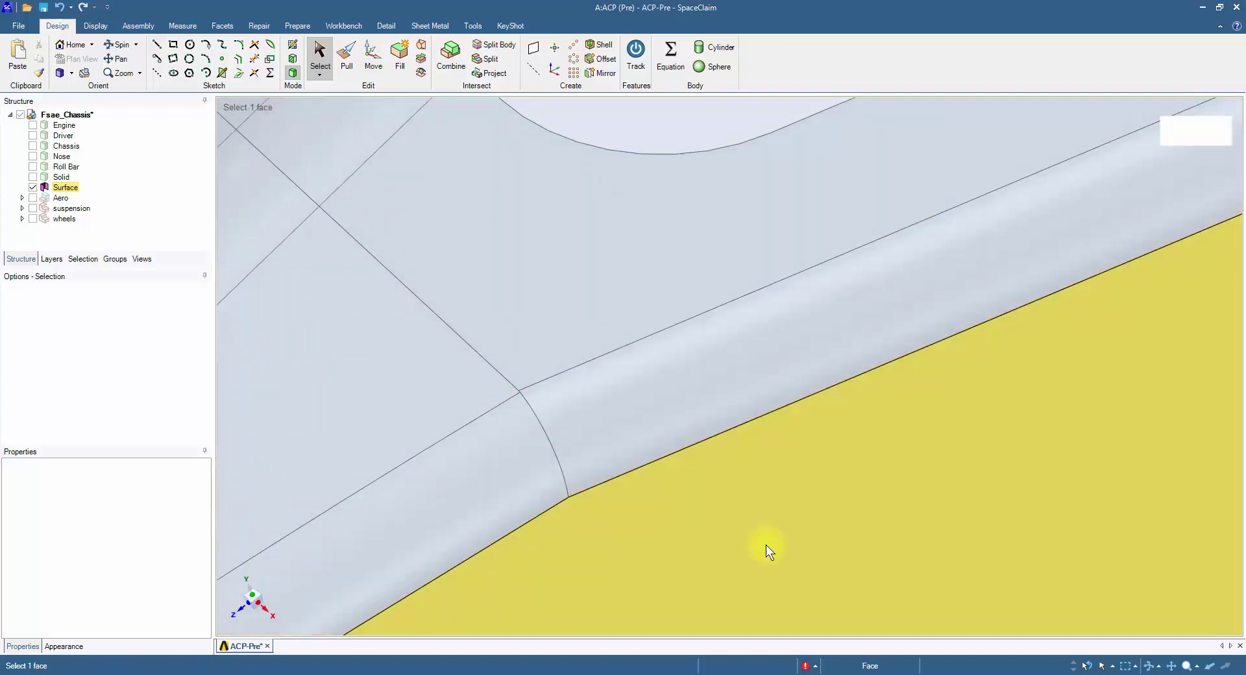
left_click(566, 483)
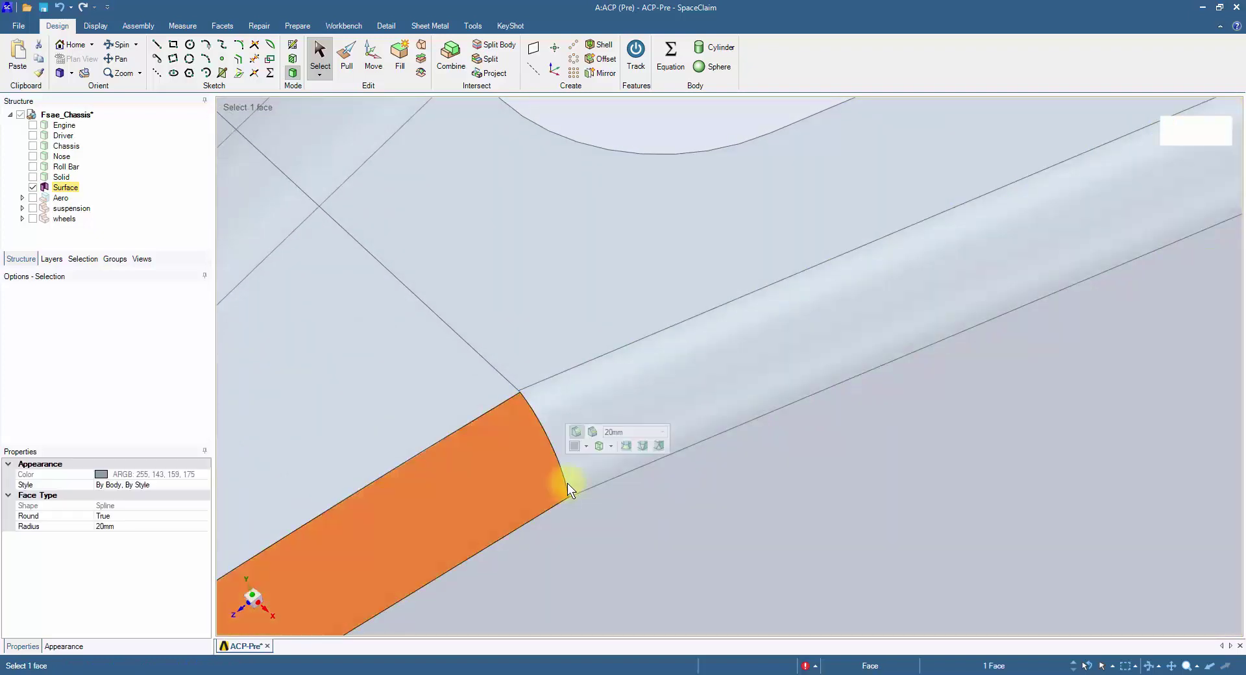
scroll(643, 494, "down", 10)
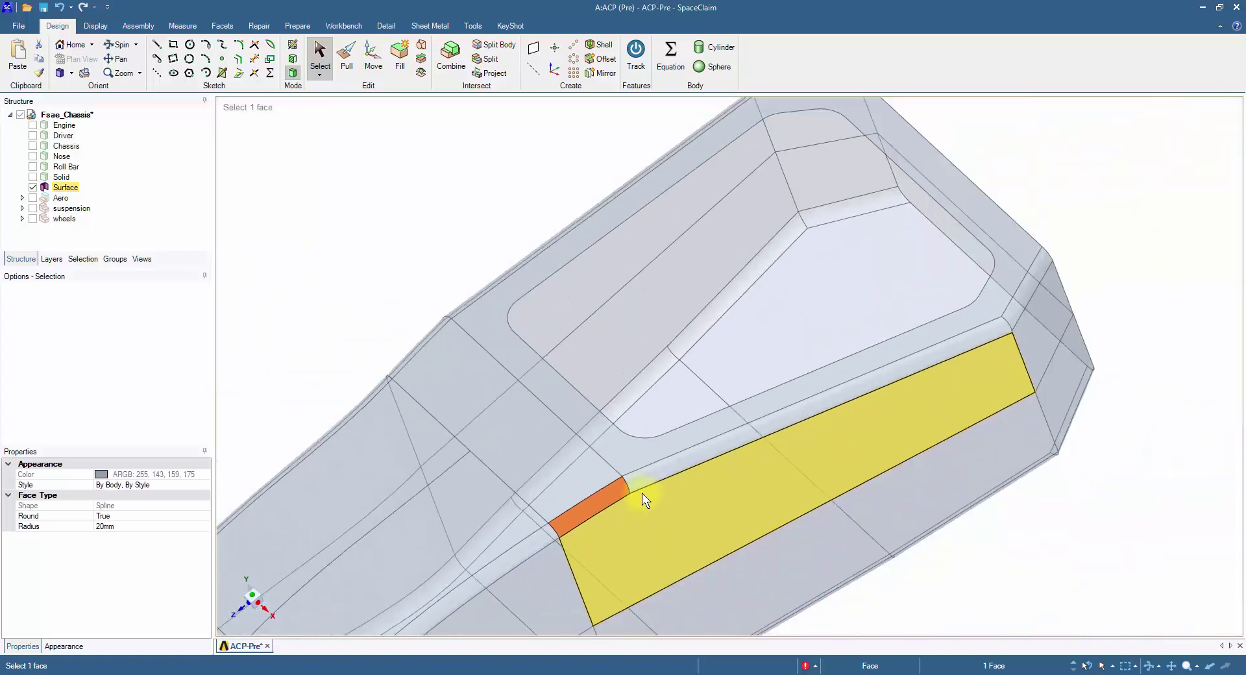
middle_click_drag(641, 492, 724, 302)
left_click(781, 473)
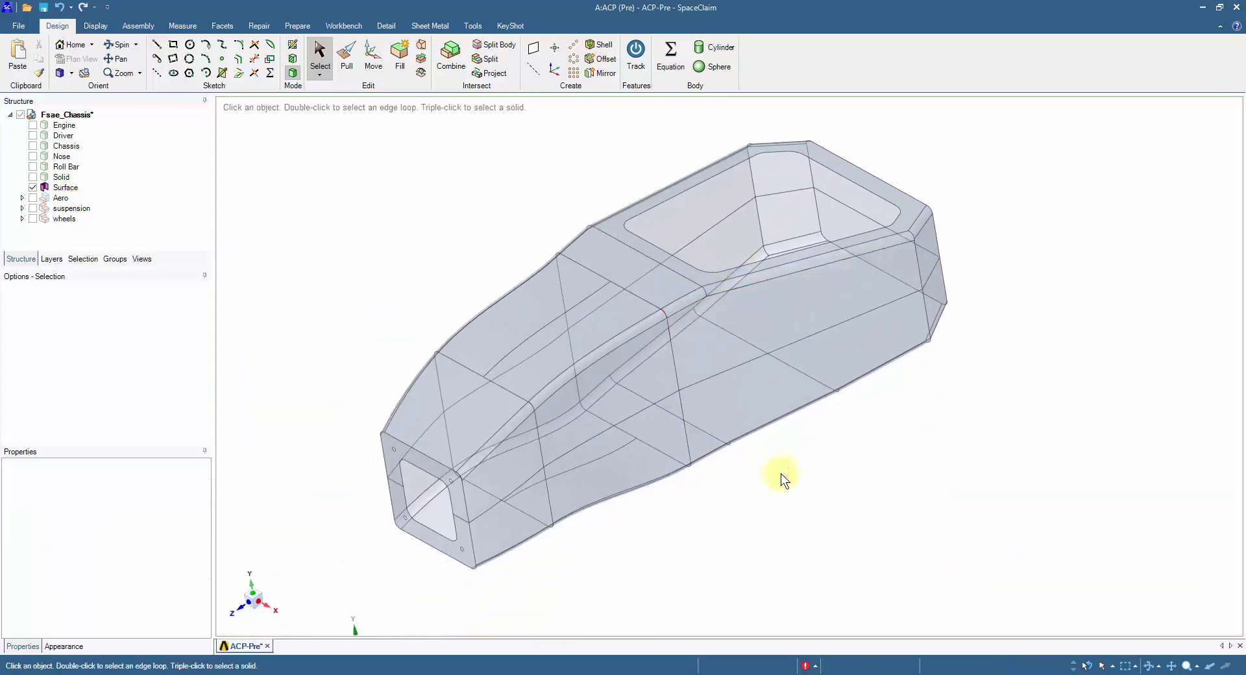
- Stitch all detected stitchable edges of the chassis surface body
left_click(273, 27)
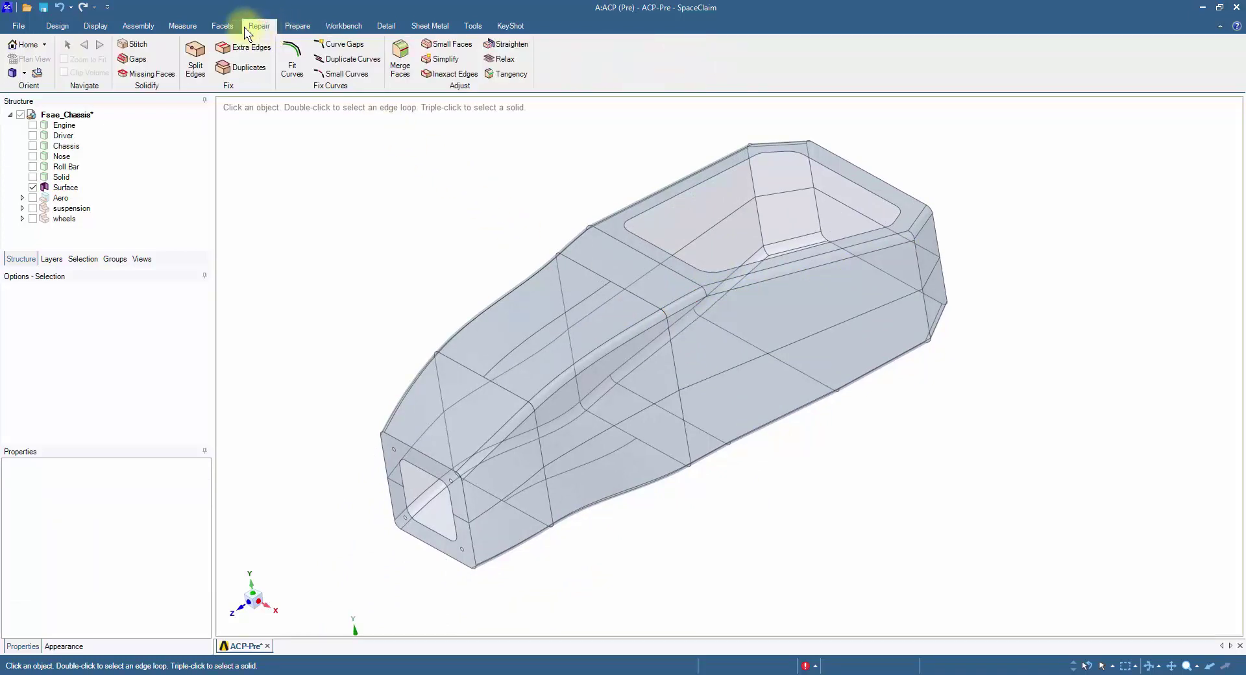
left_click(156, 44)
mouse_move(285, 245)
middle_mouse_down()
mouse_move(314, 278)
mouse_move(316, 245)
middle_mouse_up()
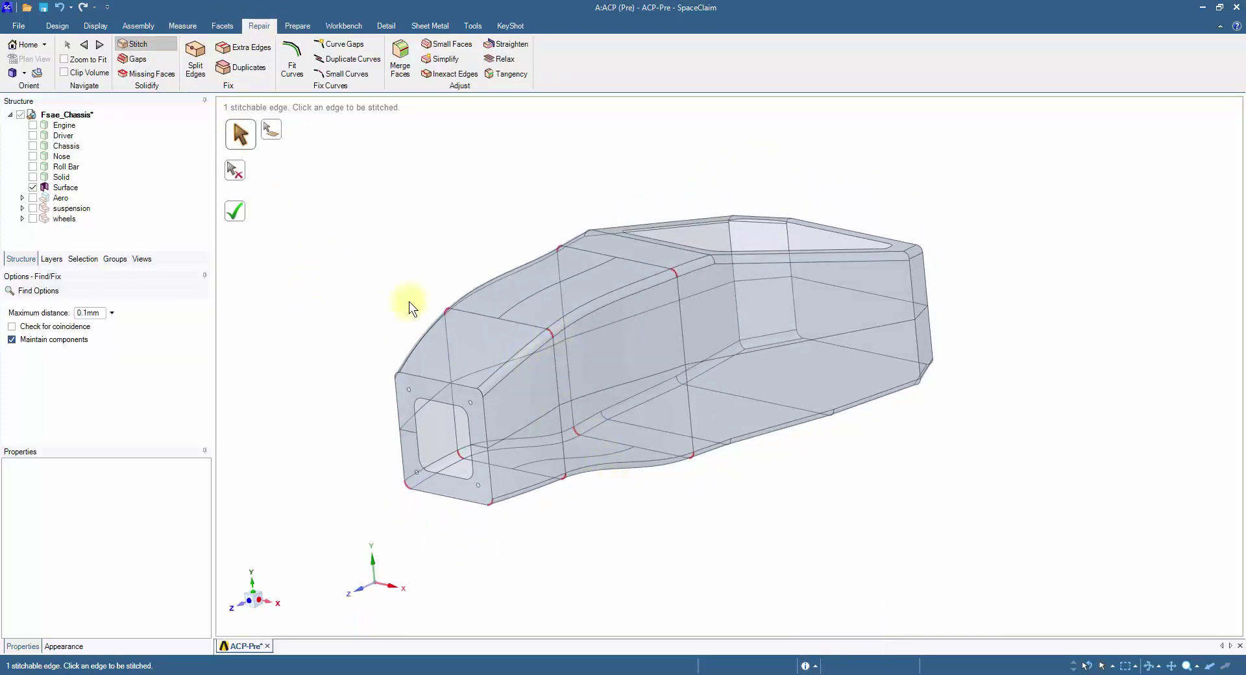
left_click(244, 208)
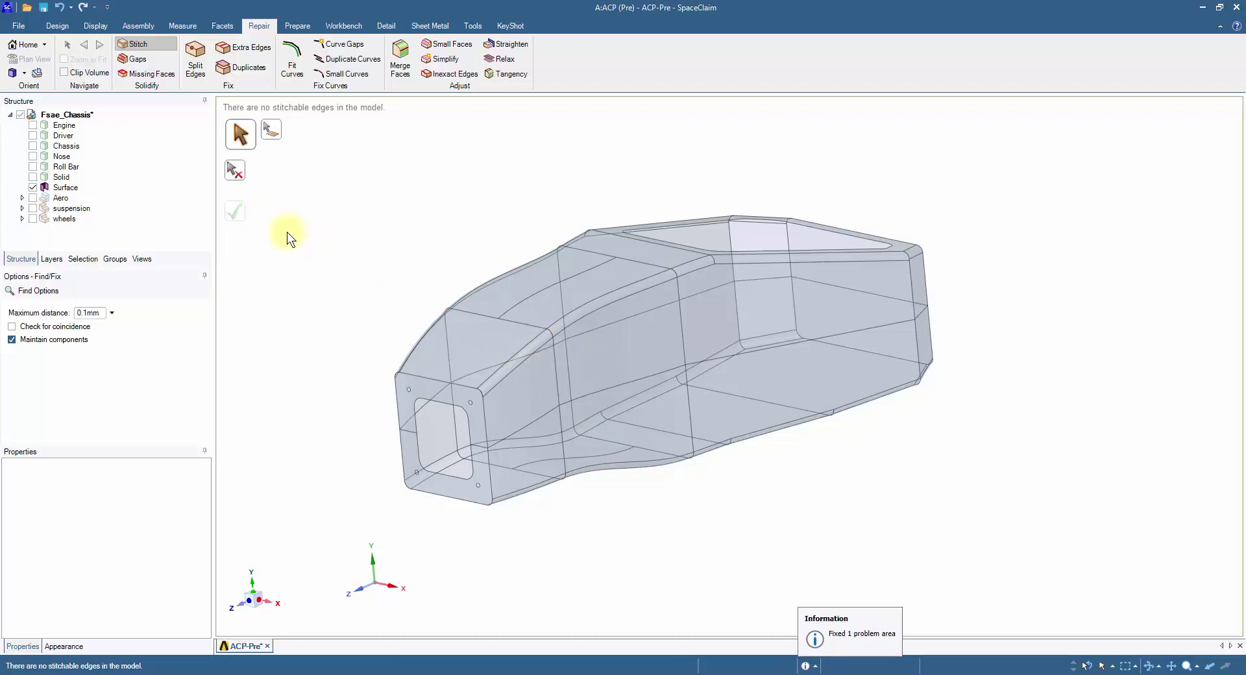
key("Escape")
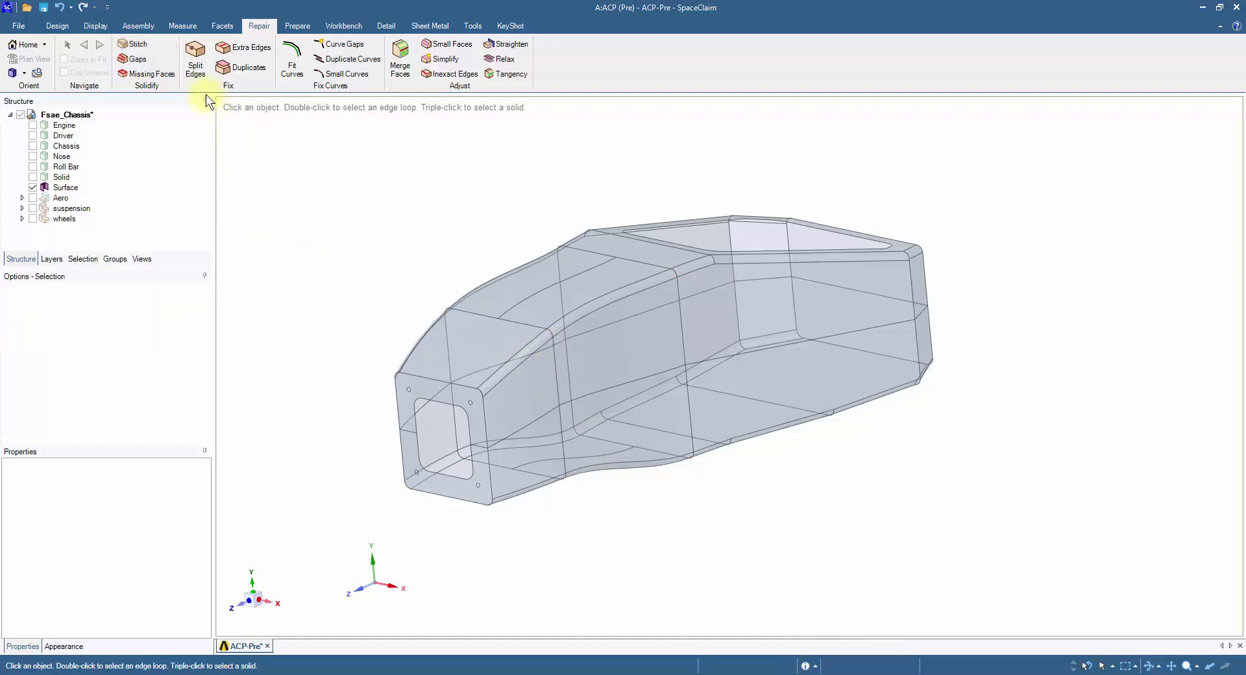
- Use Split Edges to merge edges at individual points on the front face's bottom and side edges and the upper side round
left_click(197, 72)
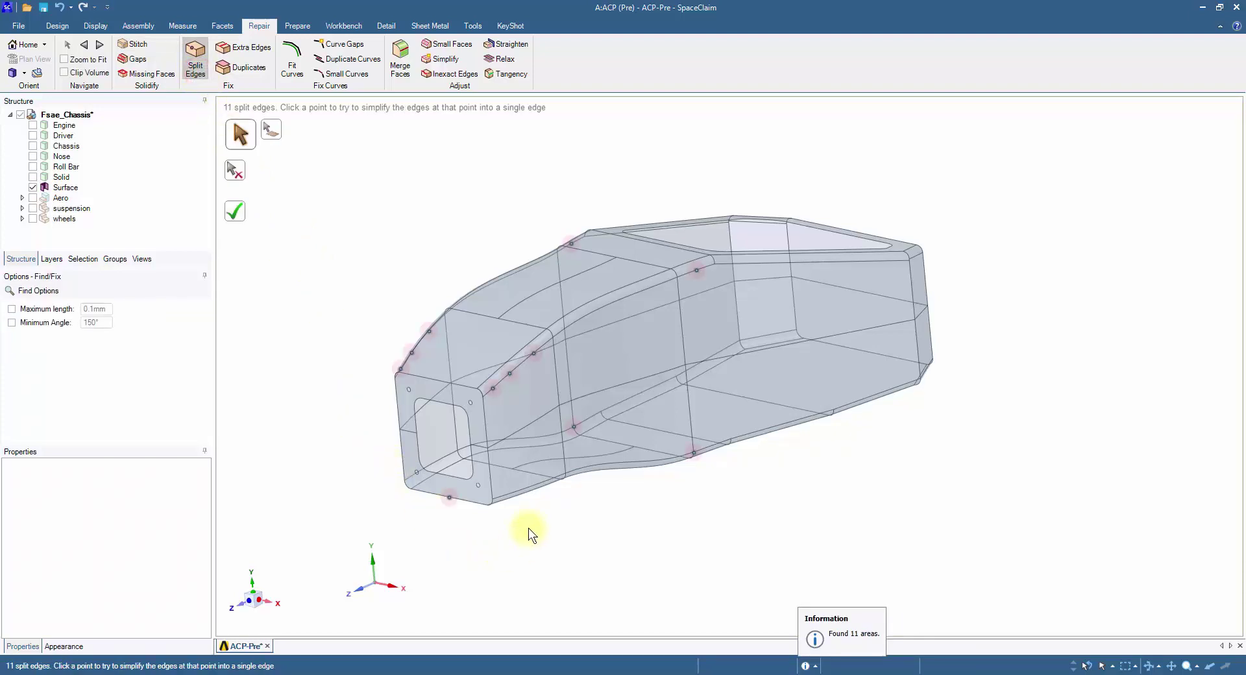
scroll(528, 528, "up", 1)
middle_click_drag(548, 524, 489, 500)
left_click(435, 493)
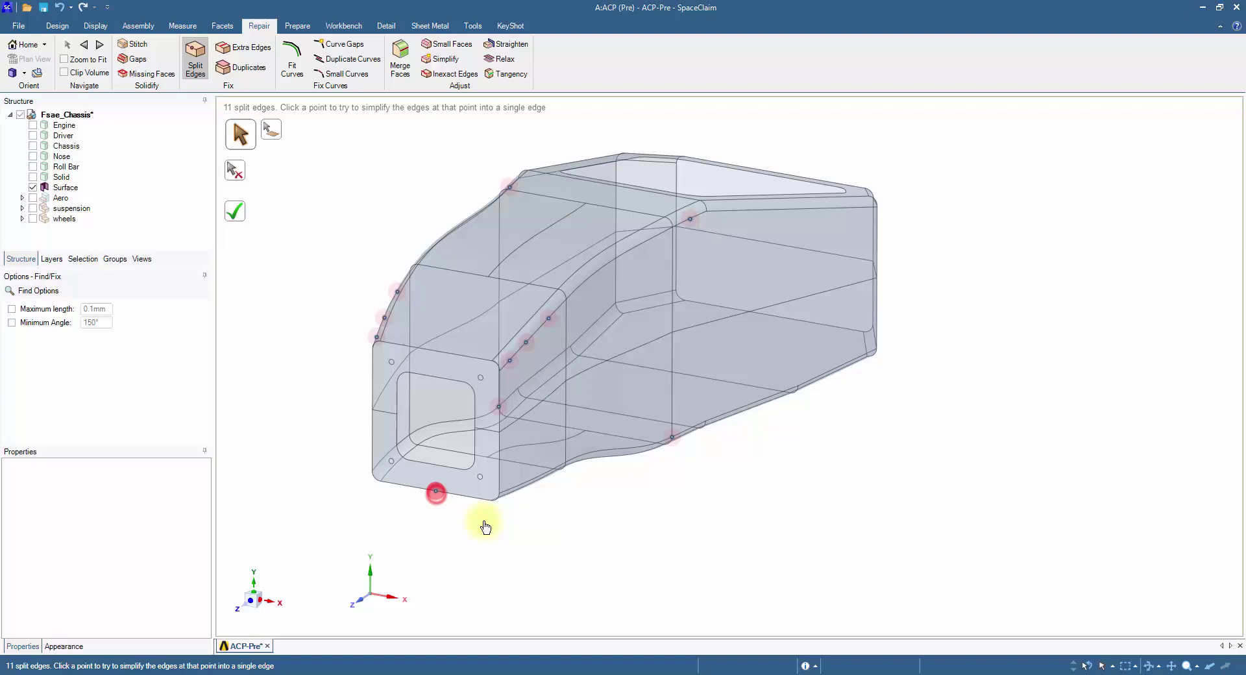
scroll(503, 412, "up", 5)
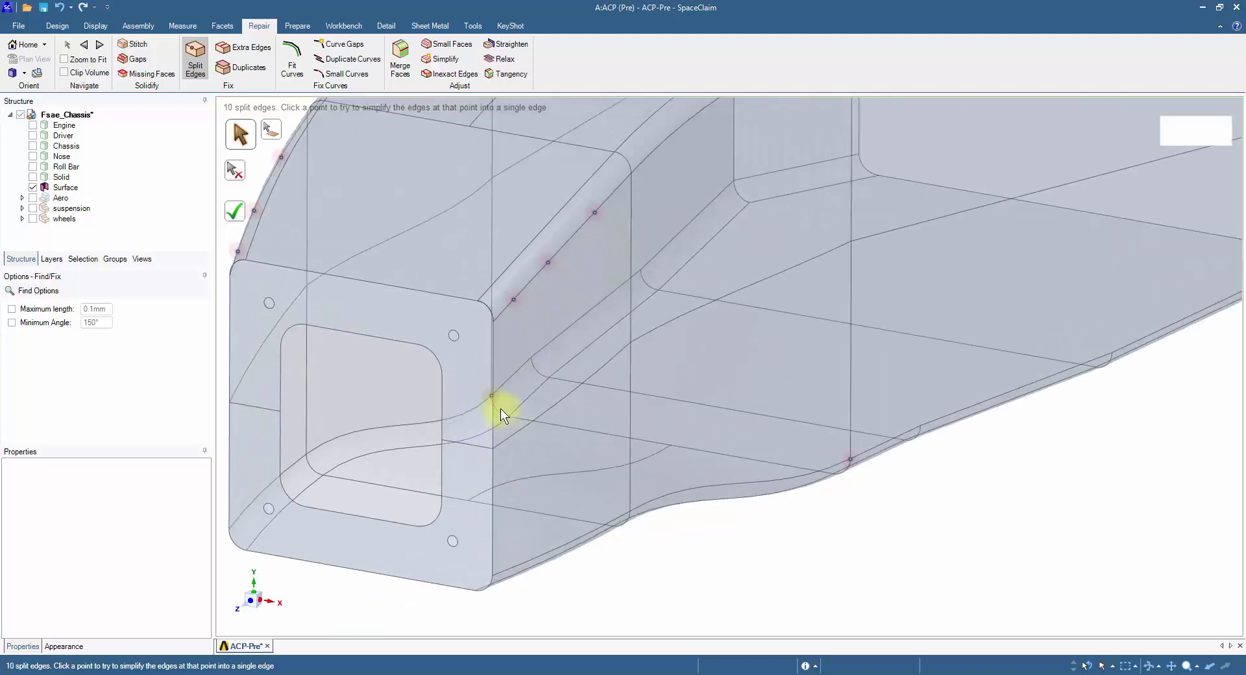
left_click(498, 406)
middle_click_drag(529, 446, 540, 537, "shift")
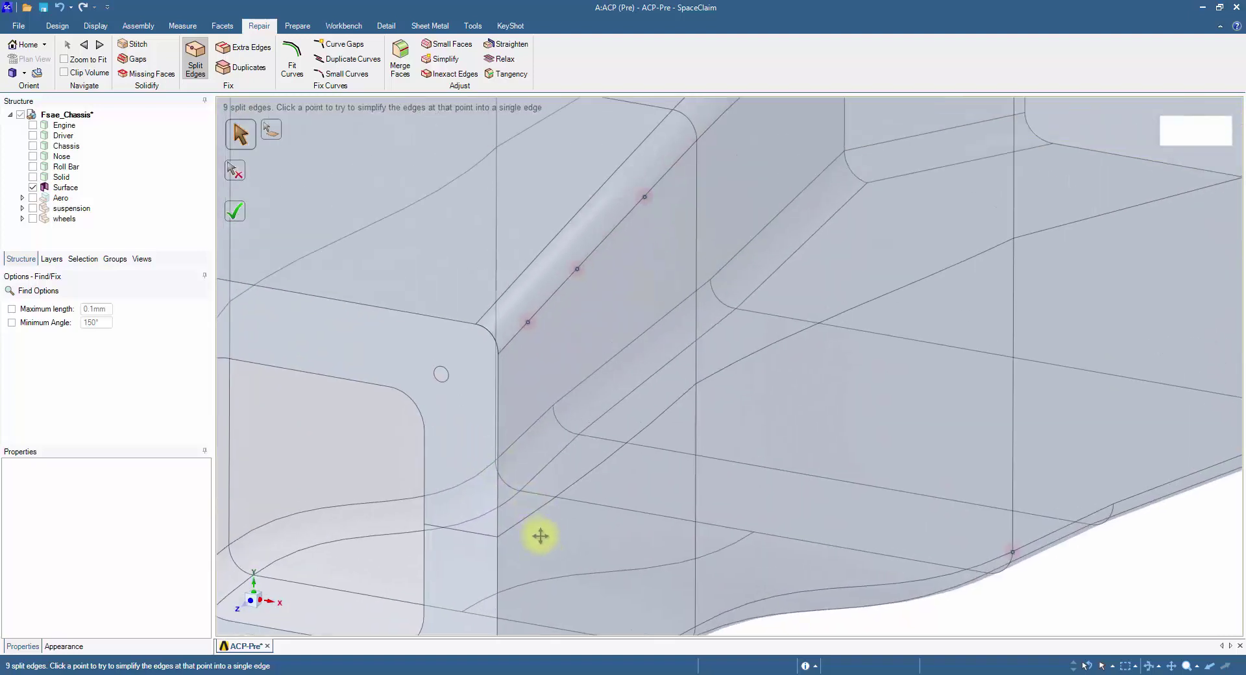
left_click(529, 352)
left_click(587, 300)
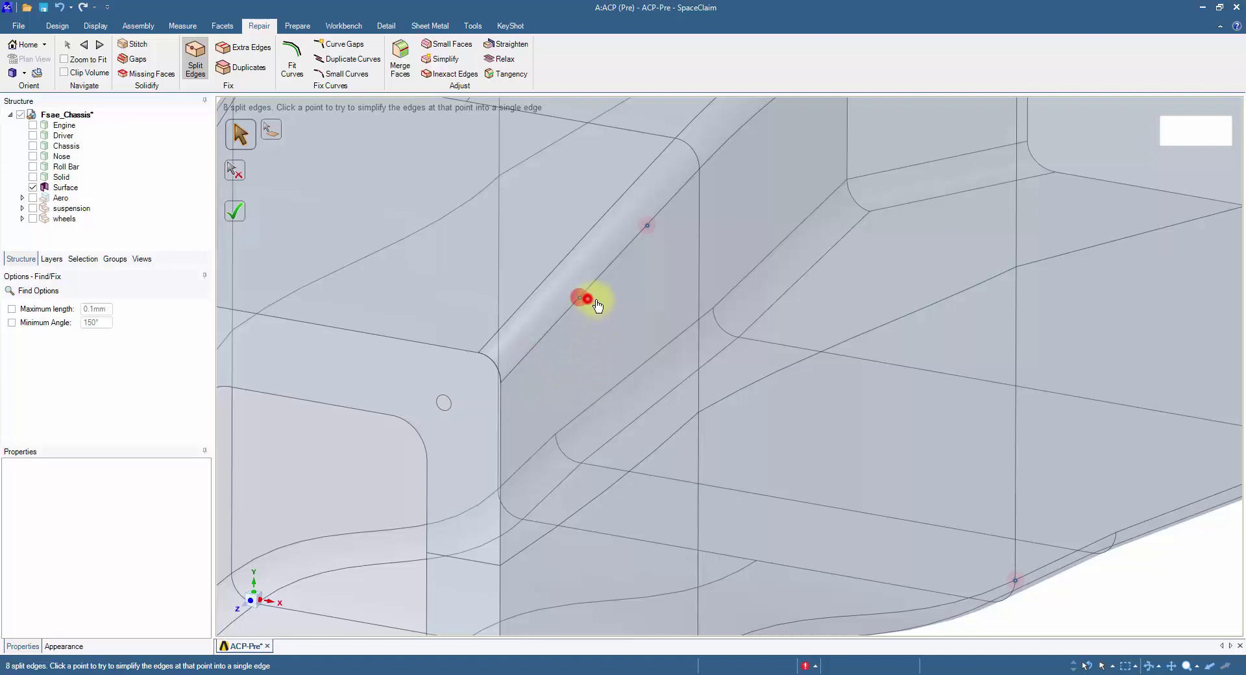
- Fix all remaining split edges on the chassis surface together
scroll(633, 395, "down", 2)
scroll(633, 395, "down", 4)
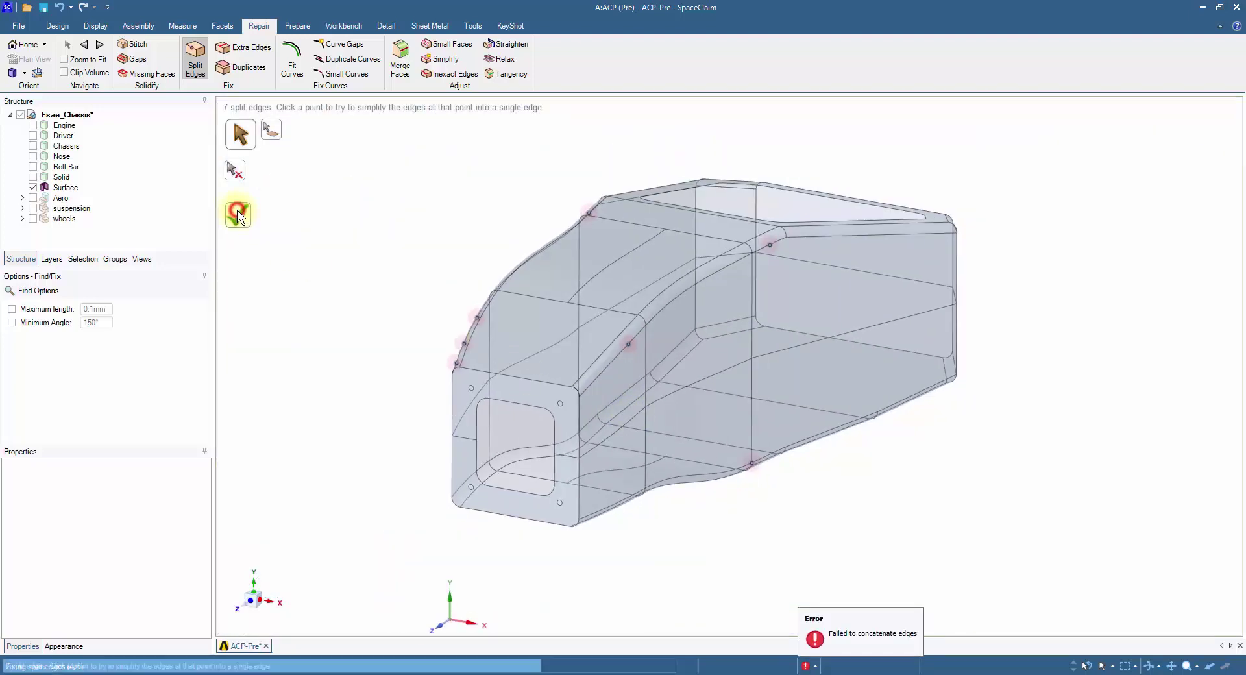
left_click(236, 209)
mouse_move(395, 459)
middle_mouse_down()
mouse_move(439, 426)
mouse_move(545, 417)
mouse_move(478, 409)
mouse_move(414, 438)
mouse_move(392, 471)
middle_mouse_up()
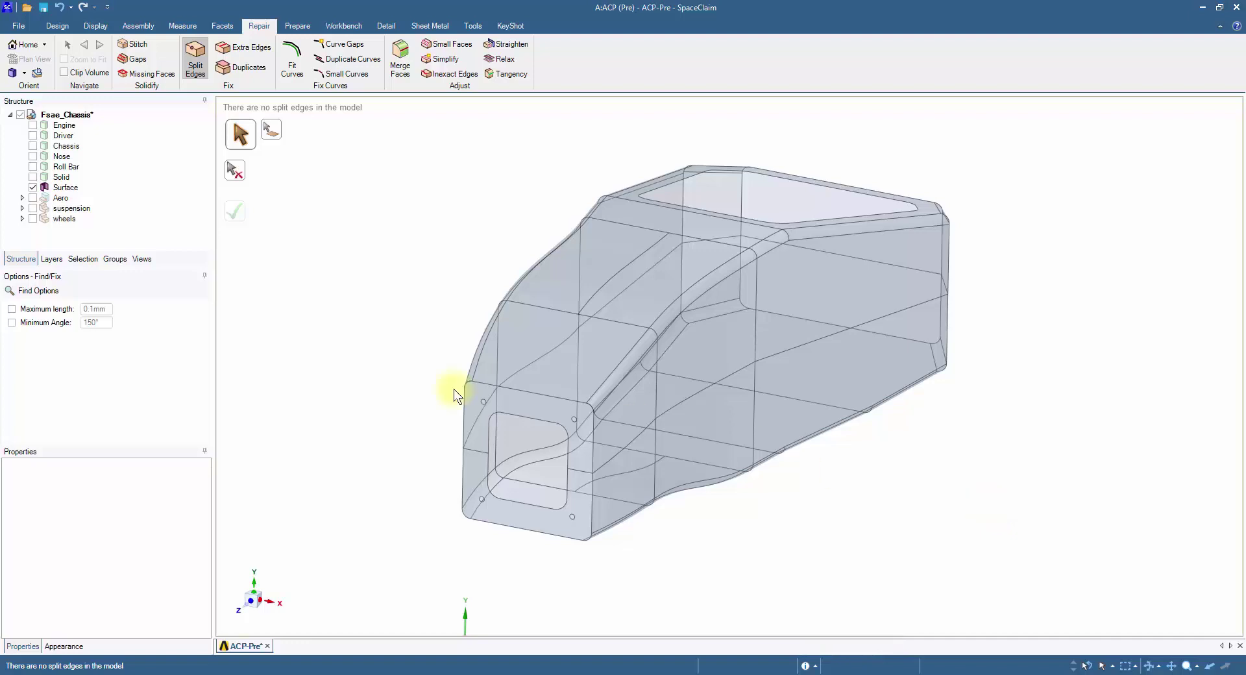
- Show the suspension component and imprint all its coincident faces onto the chassis surface
left_click(32, 207)
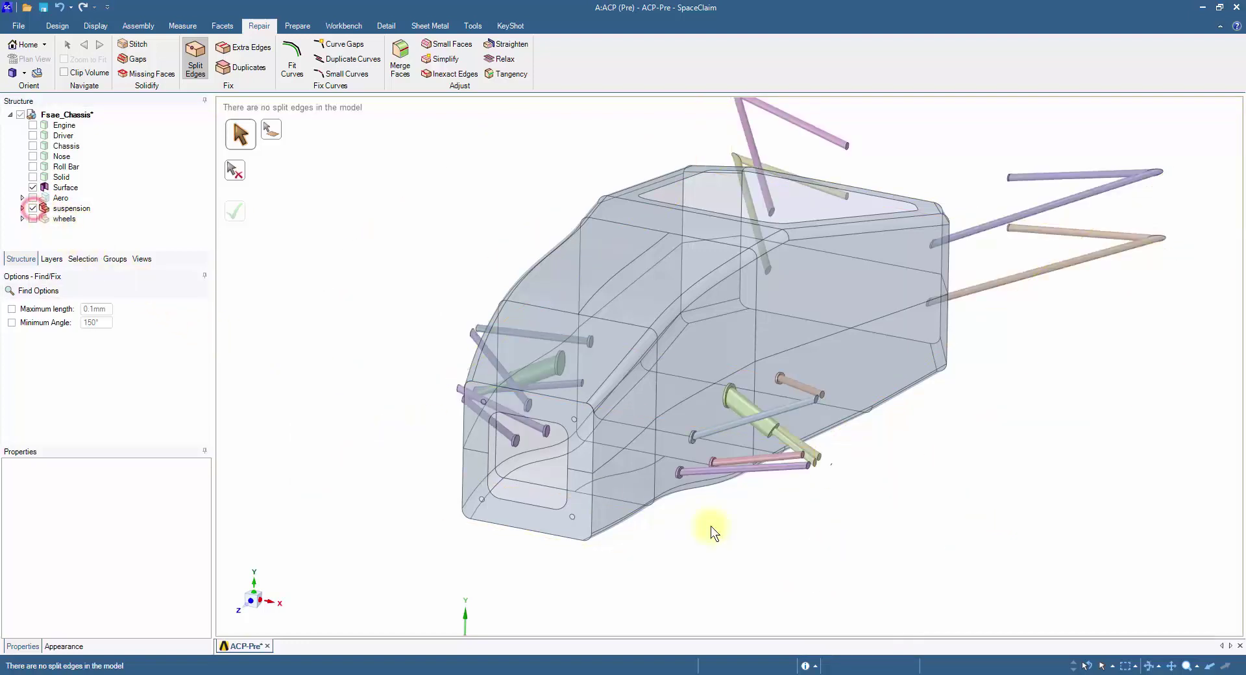
middle_click_drag(854, 528, 830, 562, "shift")
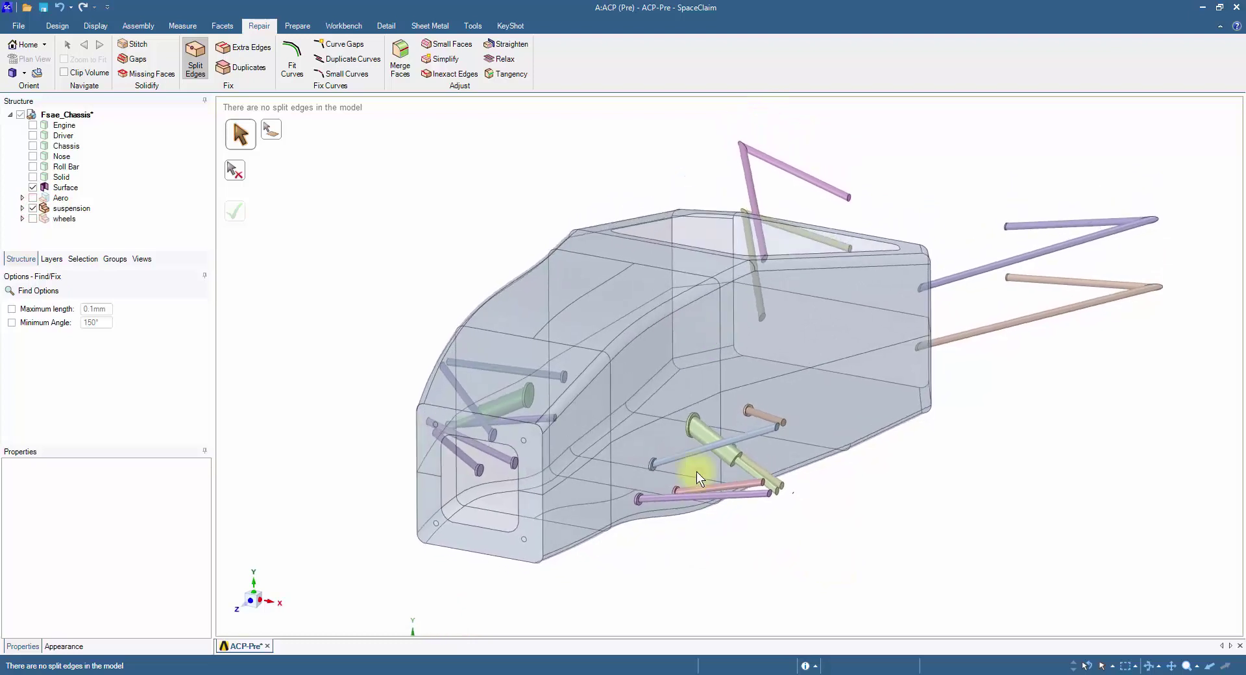
left_click(69, 28)
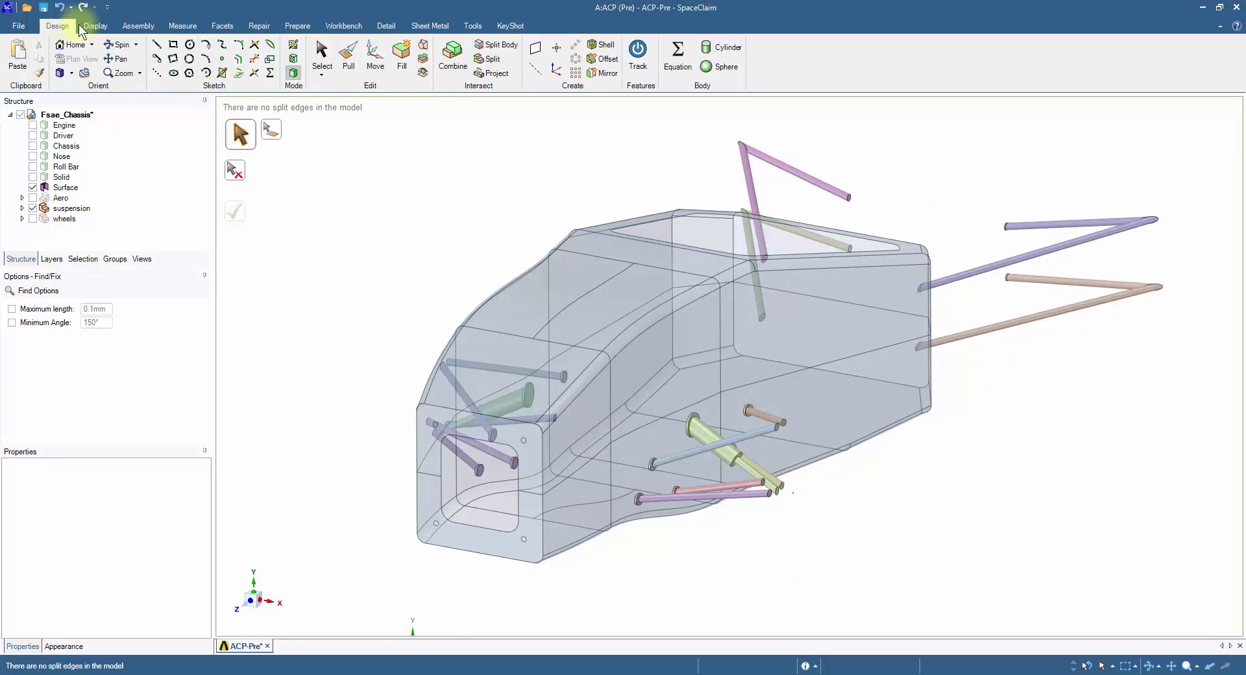
left_click(285, 27)
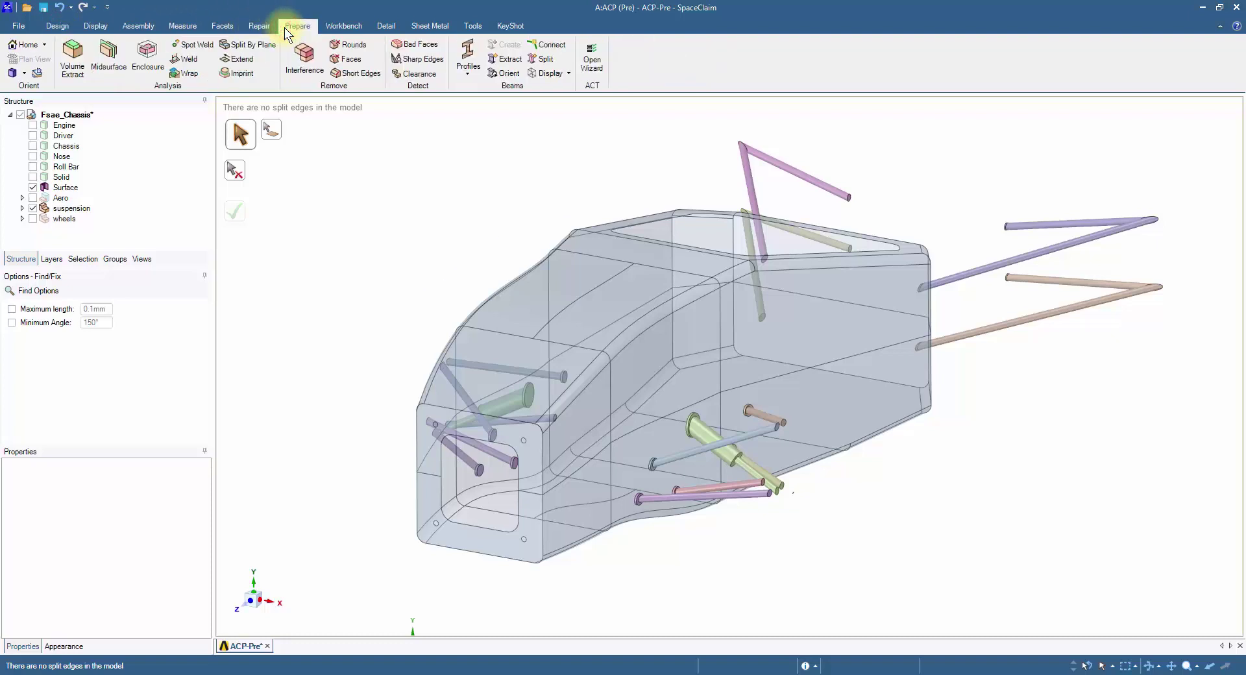
left_click(255, 70)
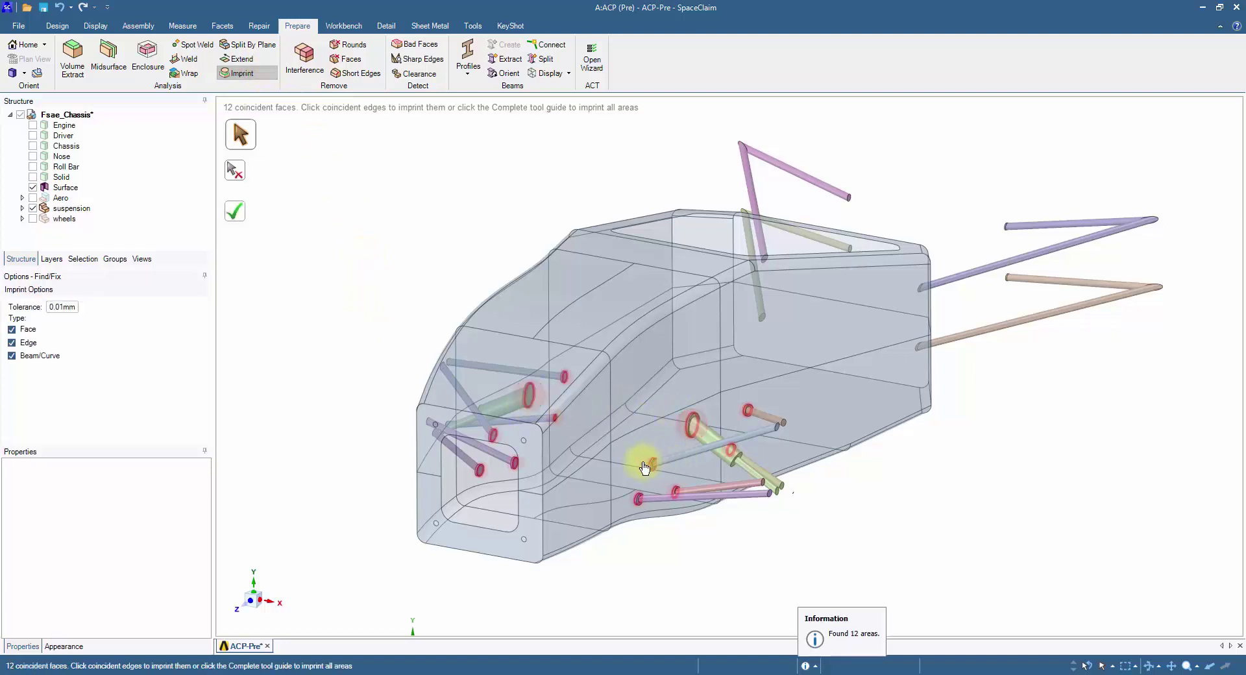
left_click(233, 216)
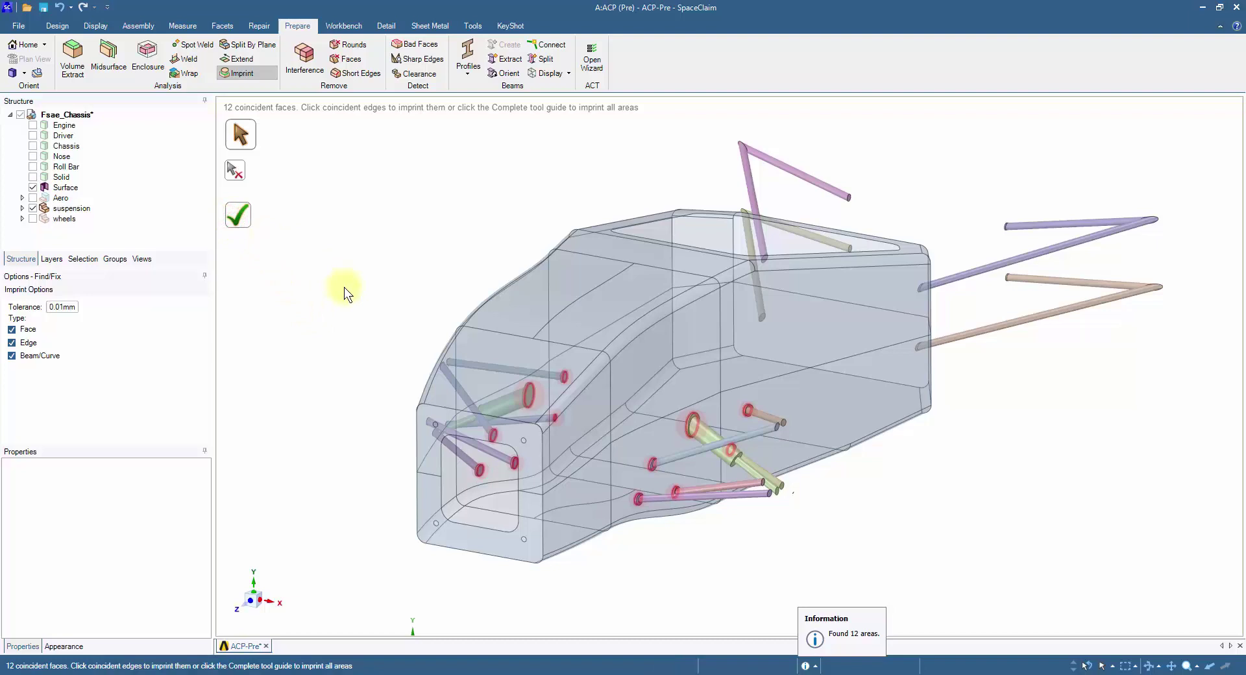
key("Escape")
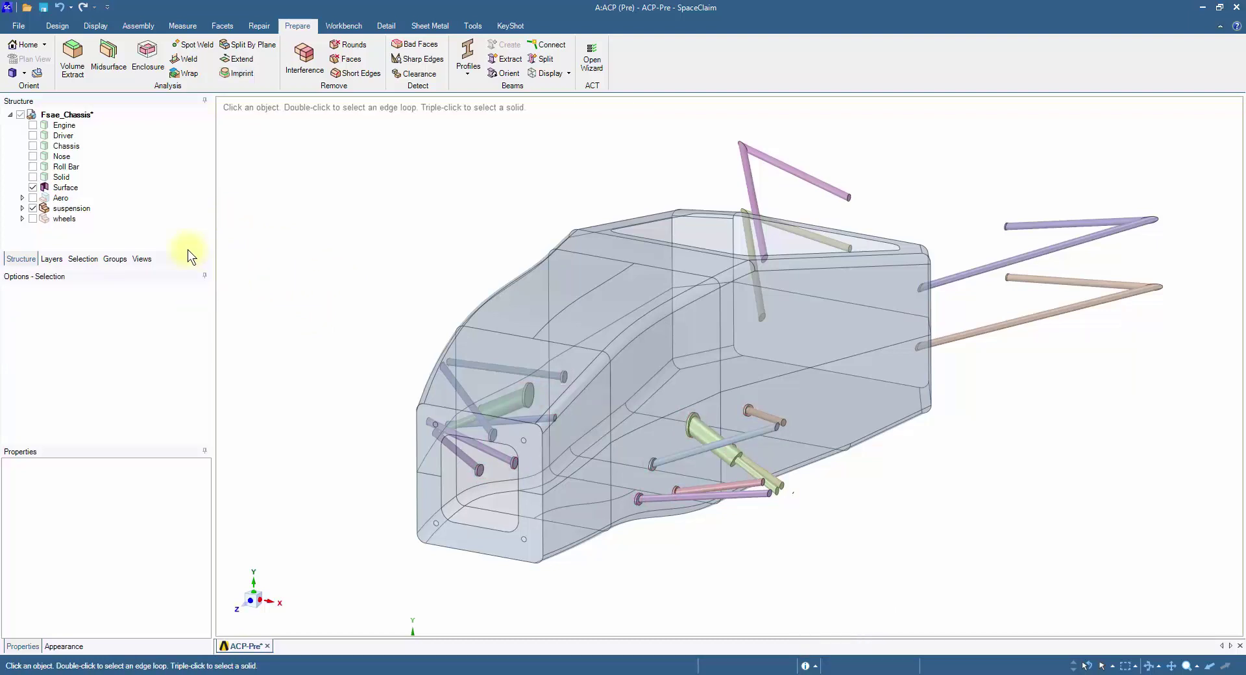
- Hide the suspension component and check the circular imprints on the chassis sides
left_click(33, 207)
mouse_move(656, 496)
middle_mouse_down()
mouse_move(880, 568)
mouse_move(751, 556)
mouse_move(801, 549)
mouse_move(790, 548)
middle_mouse_up()
scroll(732, 547, "up", 3)
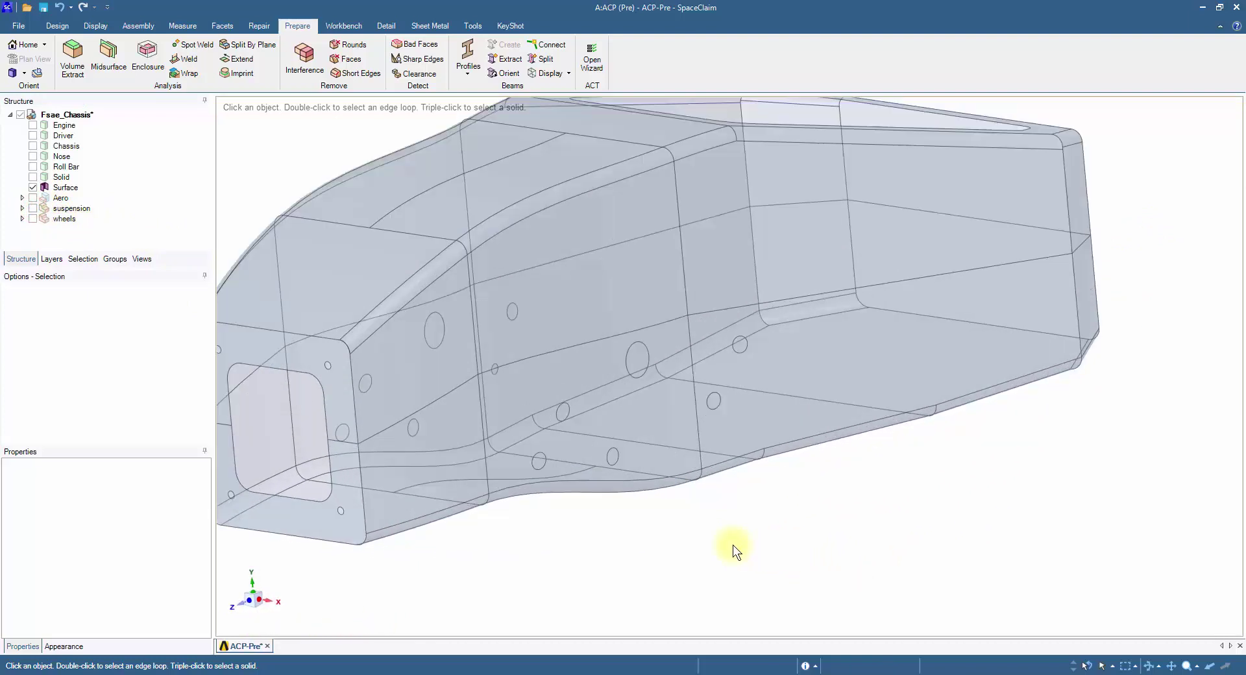
scroll(734, 544, "down", 2)
- Remove the large circular imprint and the small one directly below it from the chassis side with Fill
left_click(653, 392)
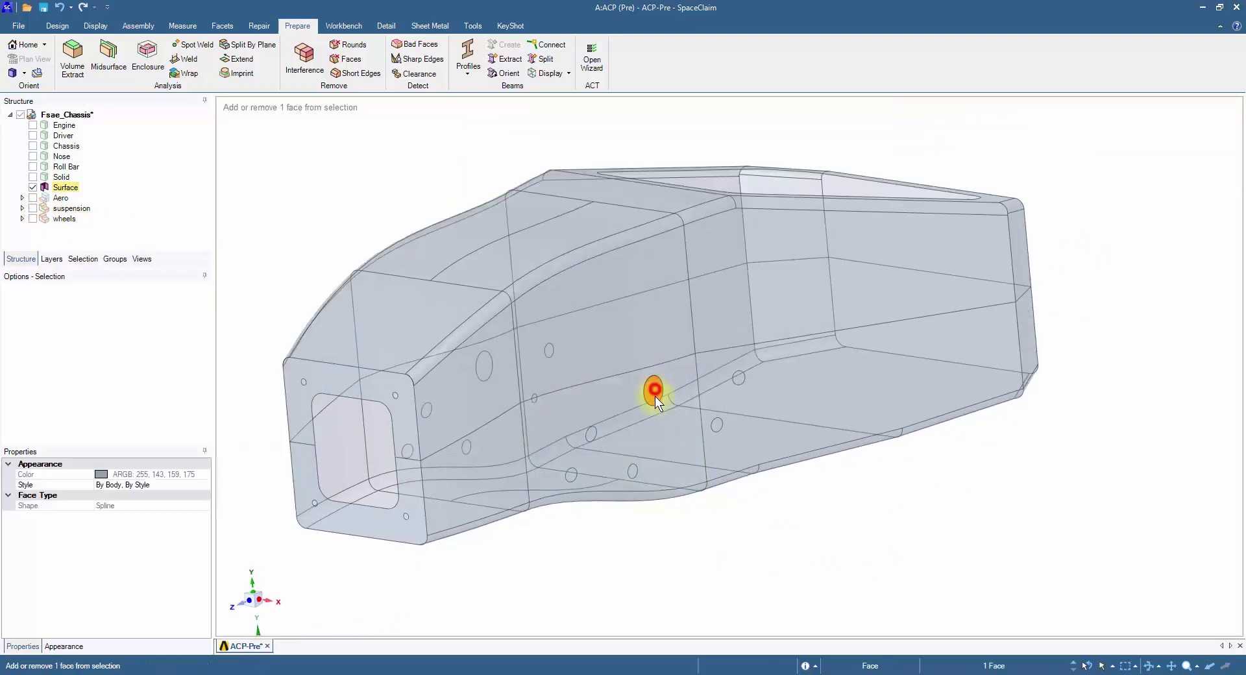
left_click(634, 470, "ctrl")
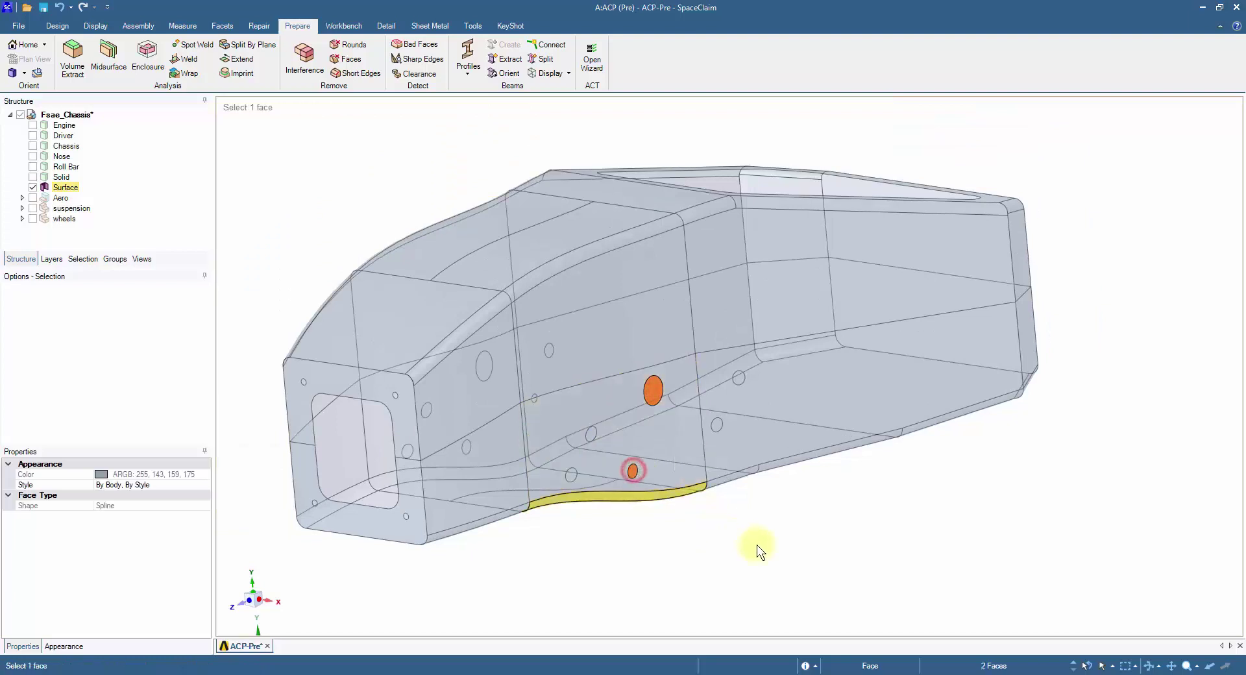
left_click(57, 25)
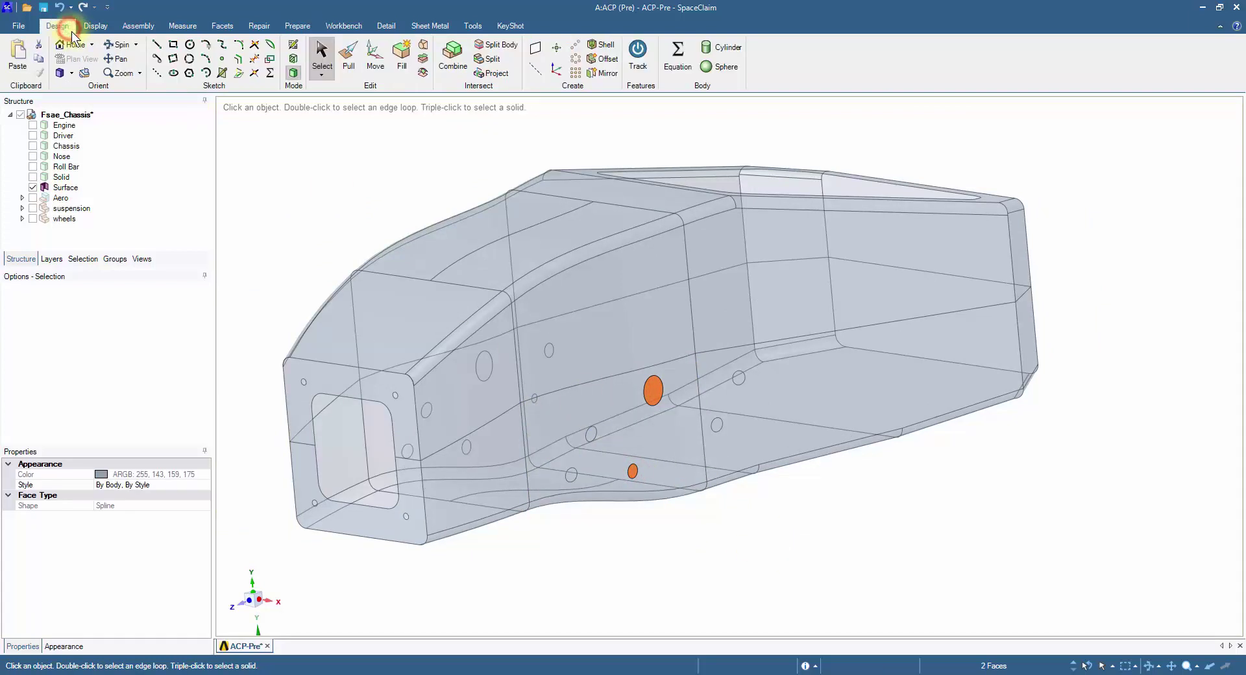
left_click(403, 51)
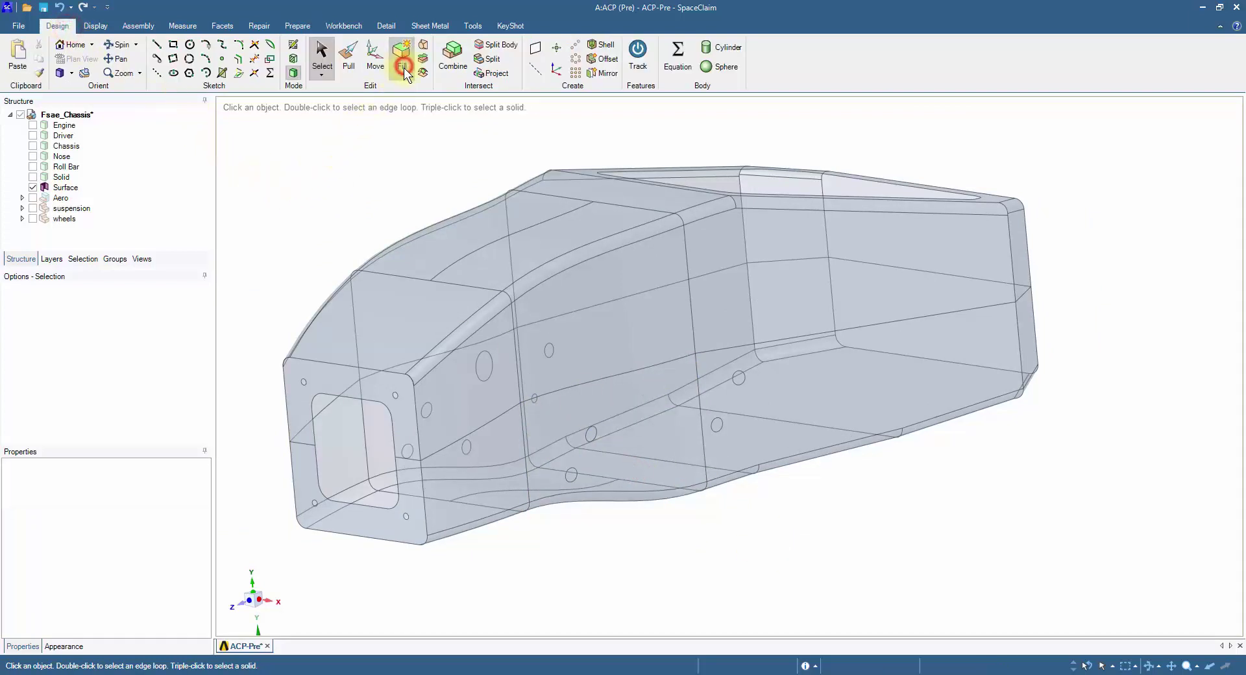
- Remove the large circular imprint and the small one directly below it from the opposite chassis side with Fill
middle_click_drag(471, 450, 505, 418)
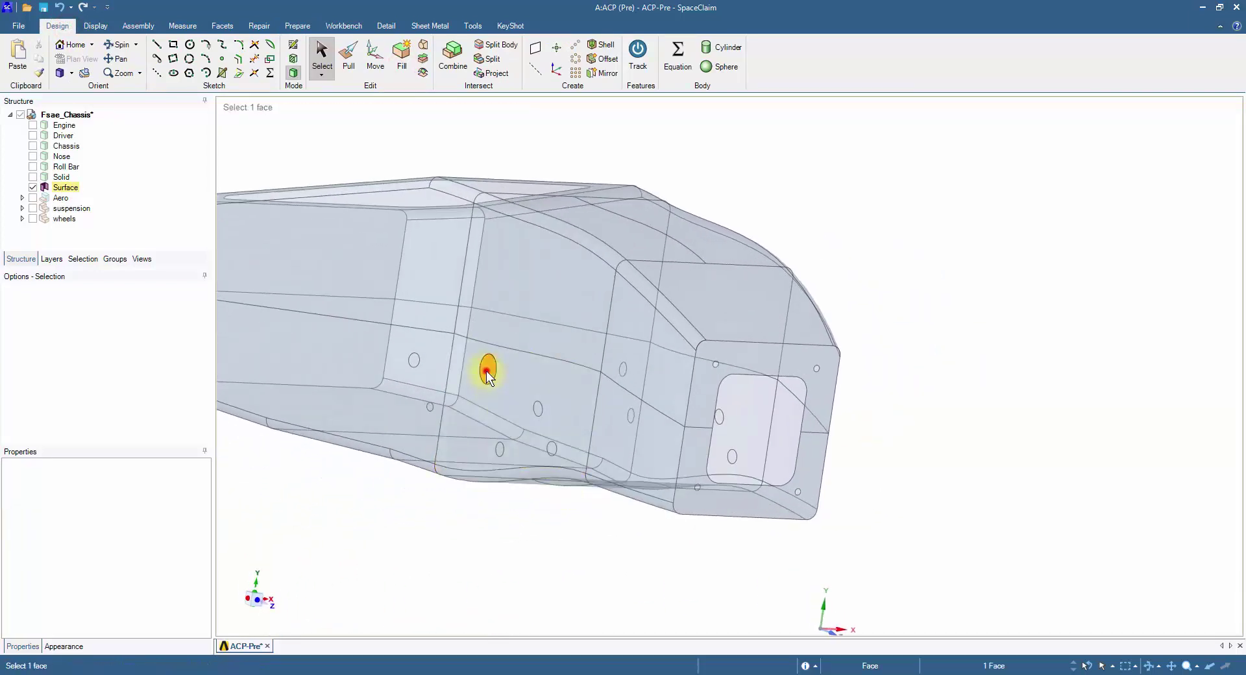
left_click(486, 372)
left_click(501, 449, "ctrl")
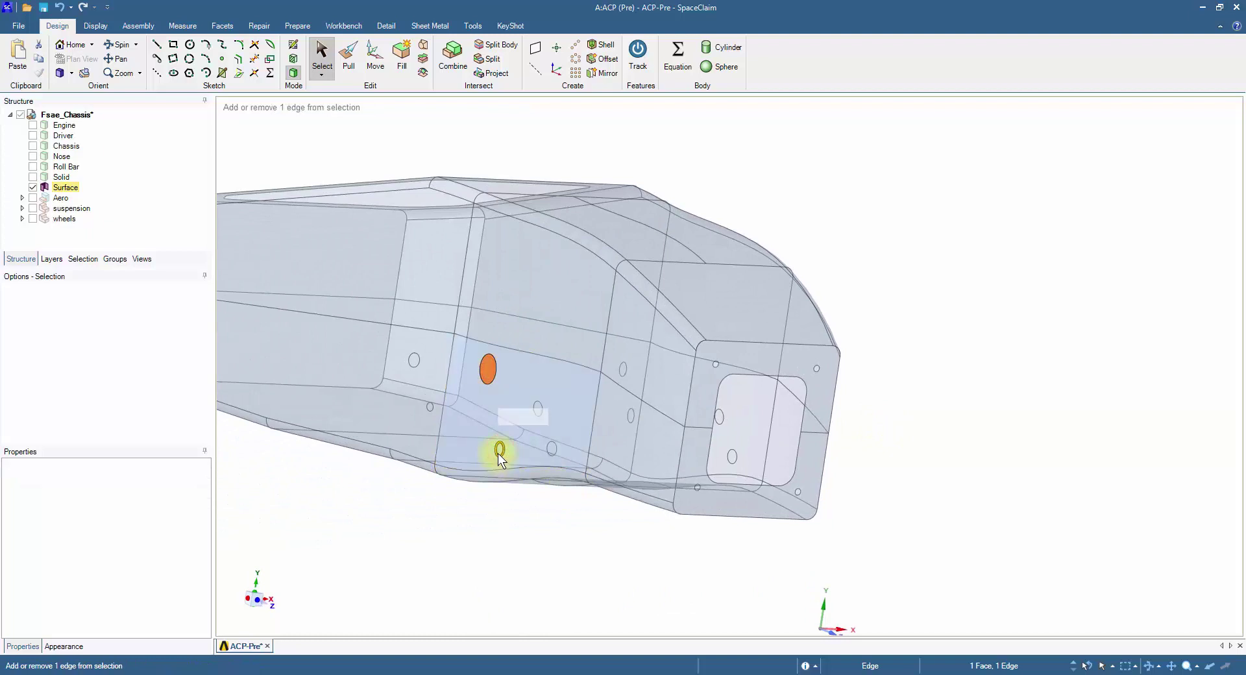
left_click(499, 450, "ctrl")
middle_click_drag(517, 479, 604, 462)
left_click(412, 74)
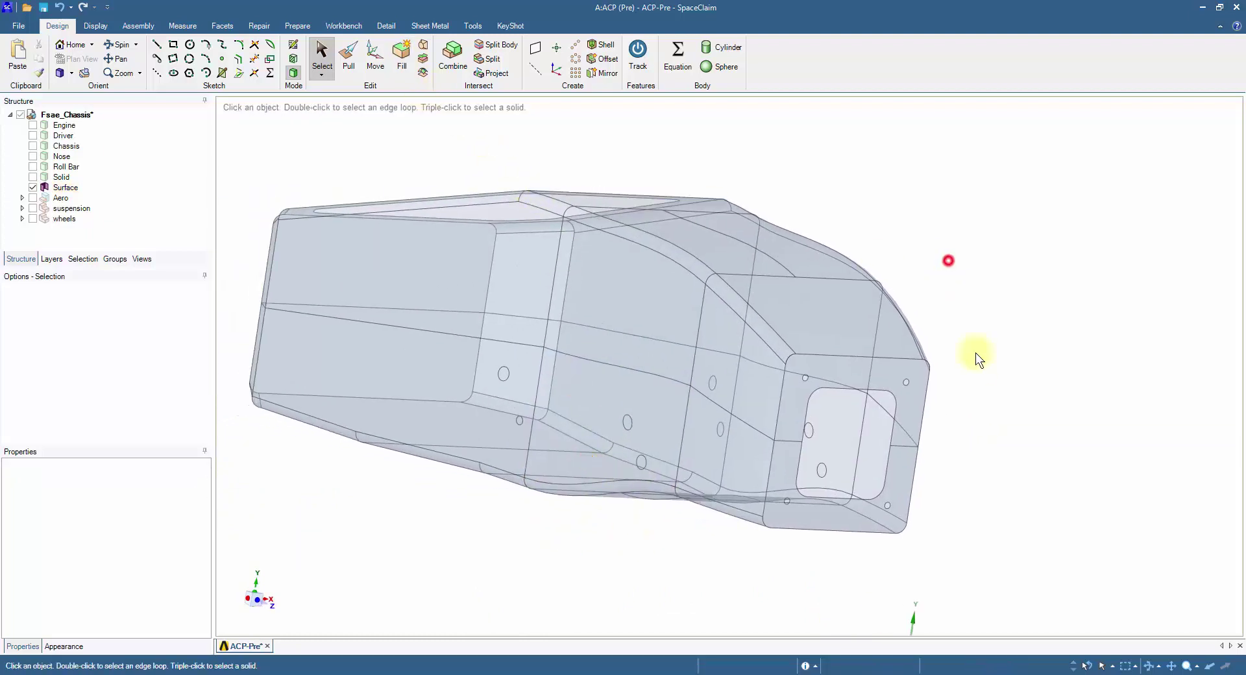
- Show the wheels component and create an origin on the flat inner hub face of the pink front wheel
middle_click_drag(975, 352, 934, 330)
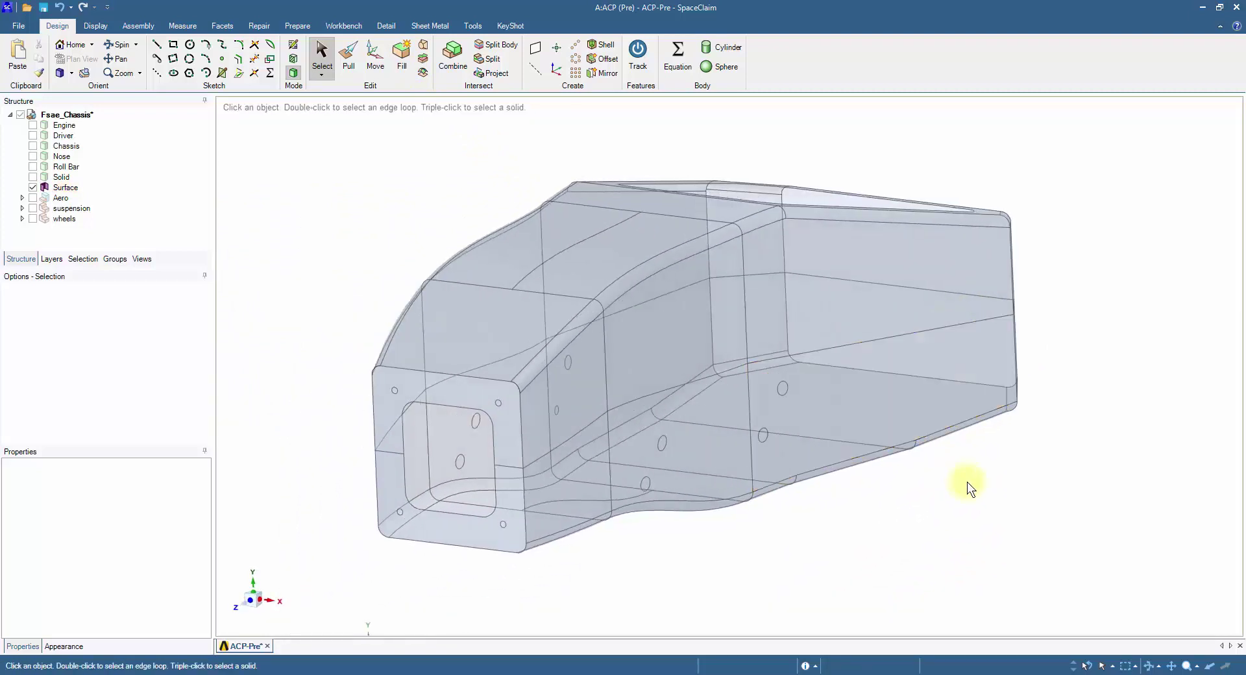
scroll(967, 481, "down", 2)
scroll(966, 482, "down", 1)
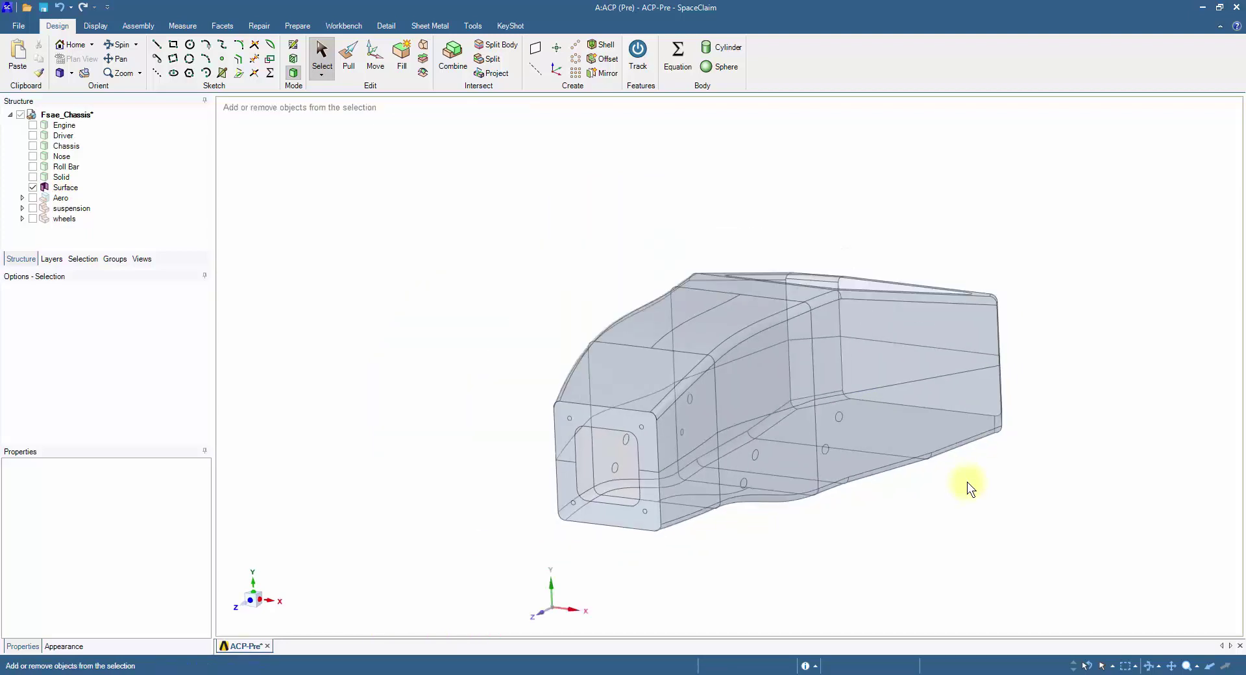
middle_click_drag(967, 481, 815, 513, "shift")
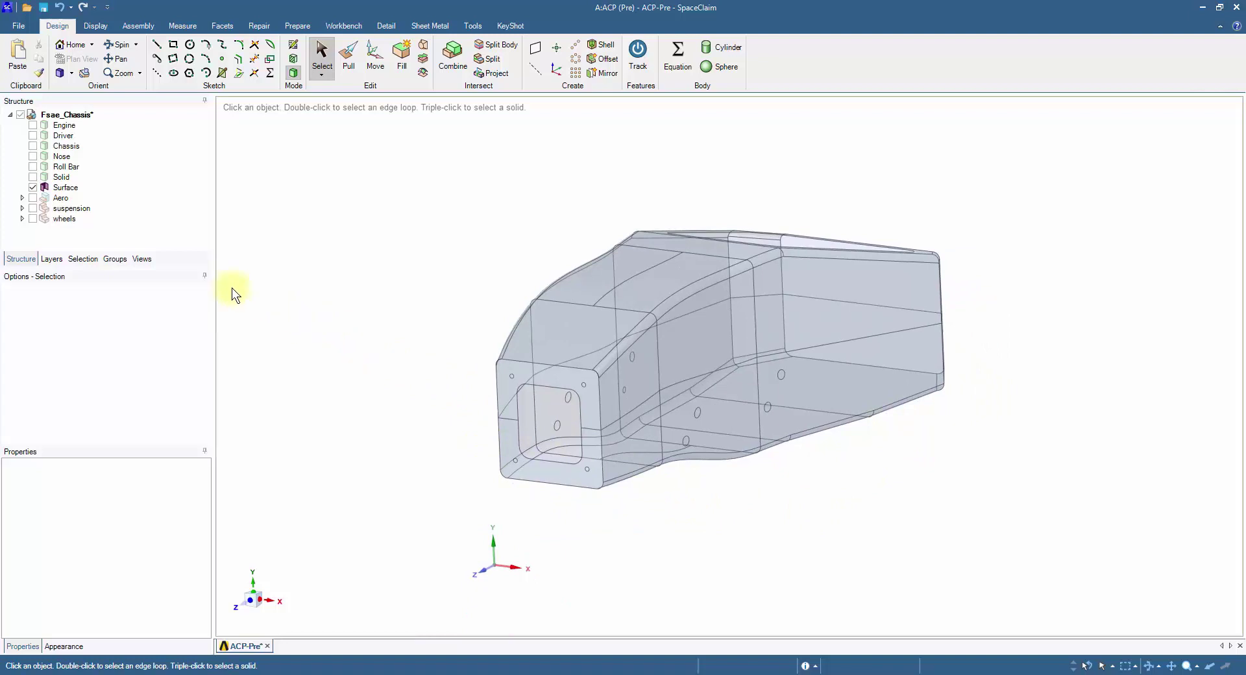
left_click(32, 218)
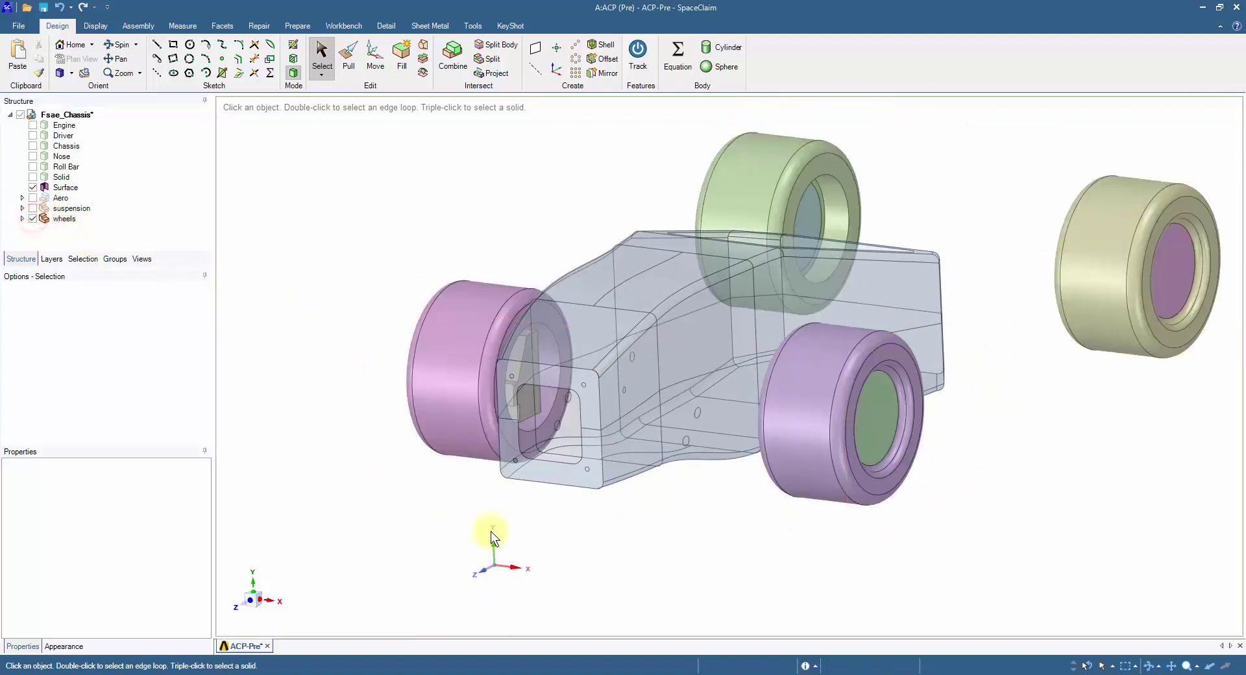
middle_click_drag(491, 531, 528, 527)
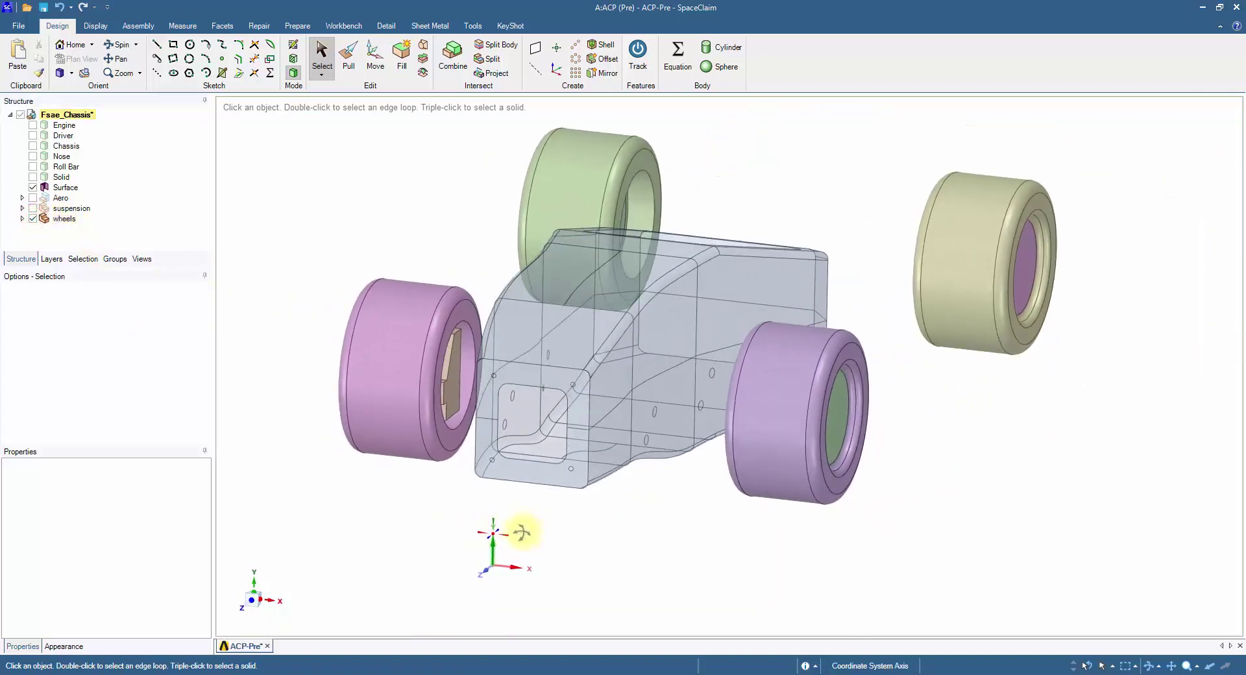
left_click(455, 392)
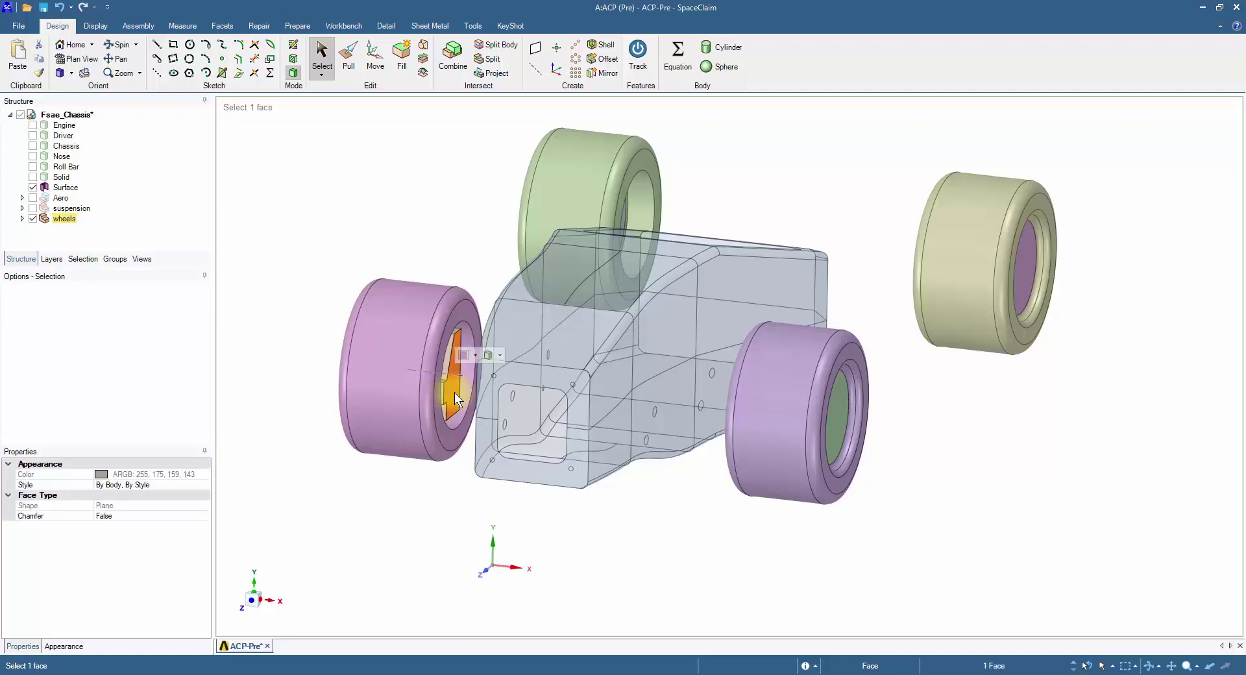
left_click(554, 75)
- Create an origin on the flat inner hub face of the purple front wheel and hide the wheels component
middle_click_drag(577, 520, 868, 537)
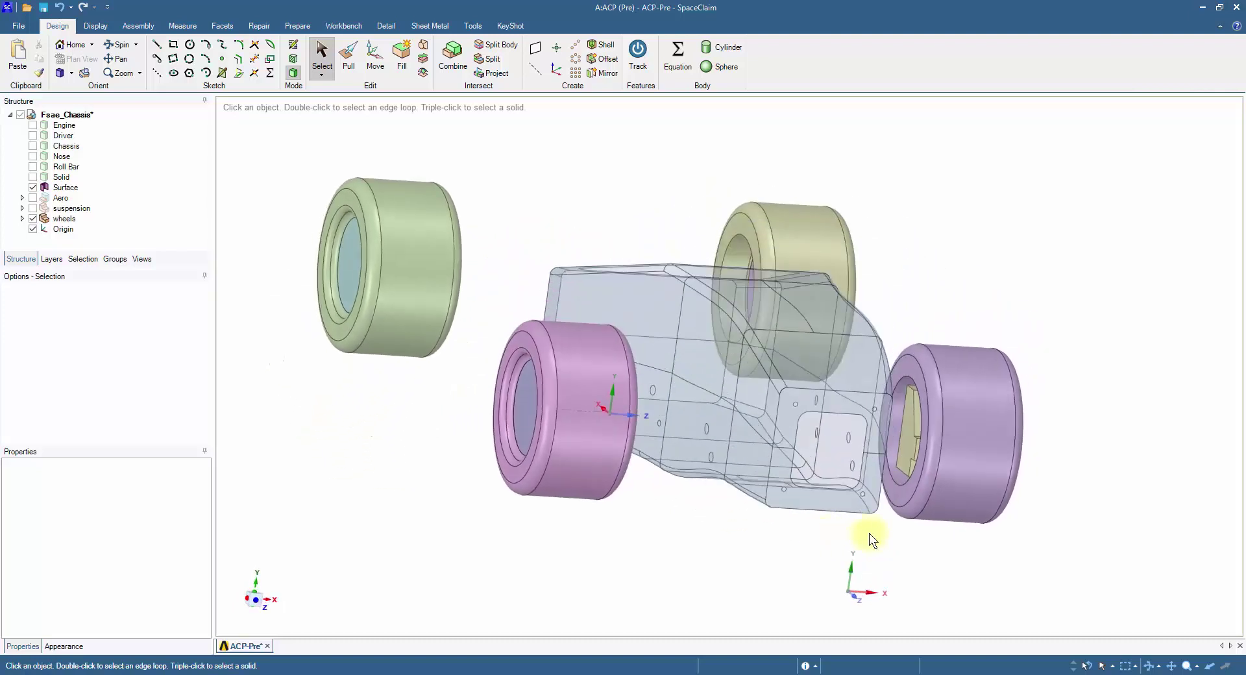
left_click(904, 442)
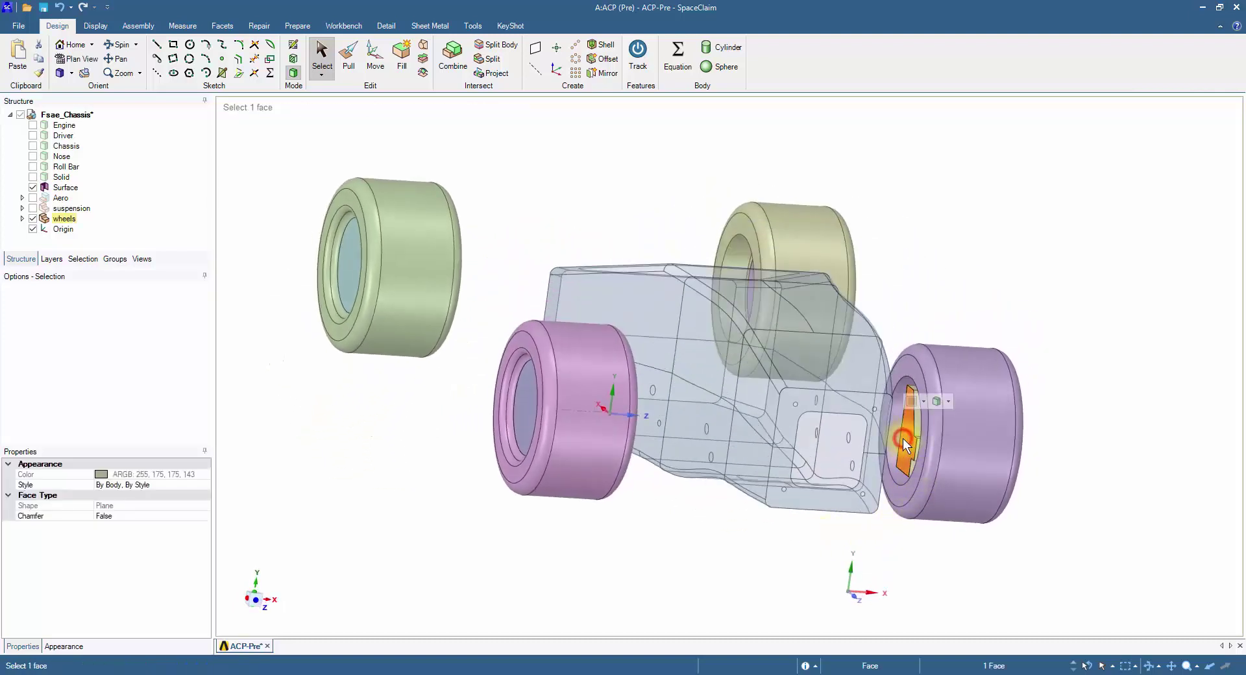
left_click(552, 75)
middle_click_drag(1009, 515, 884, 508)
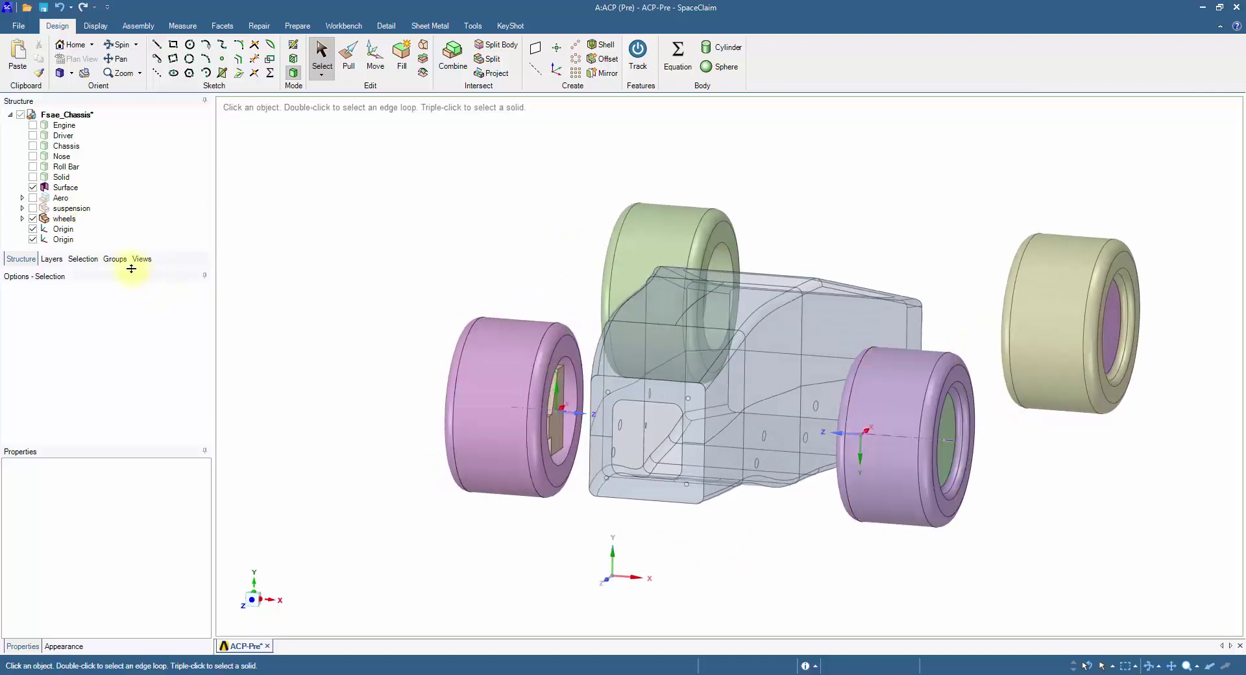
left_click(32, 219)
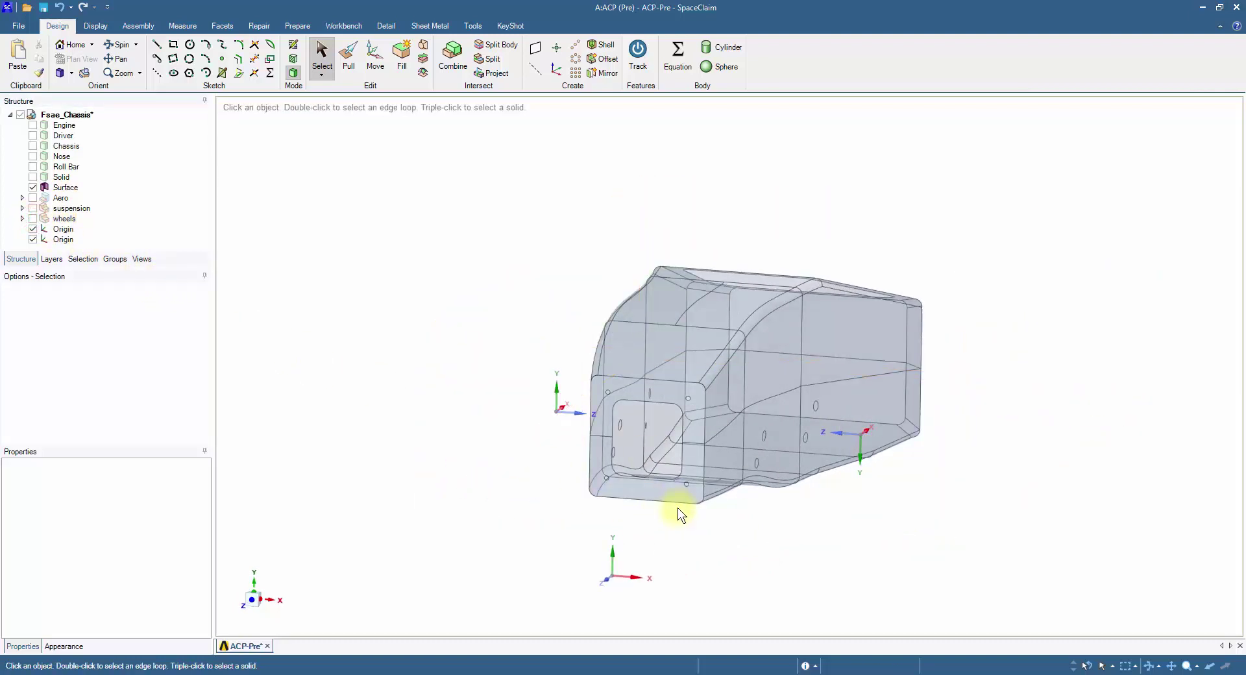
middle_click_drag(838, 519, 861, 524)
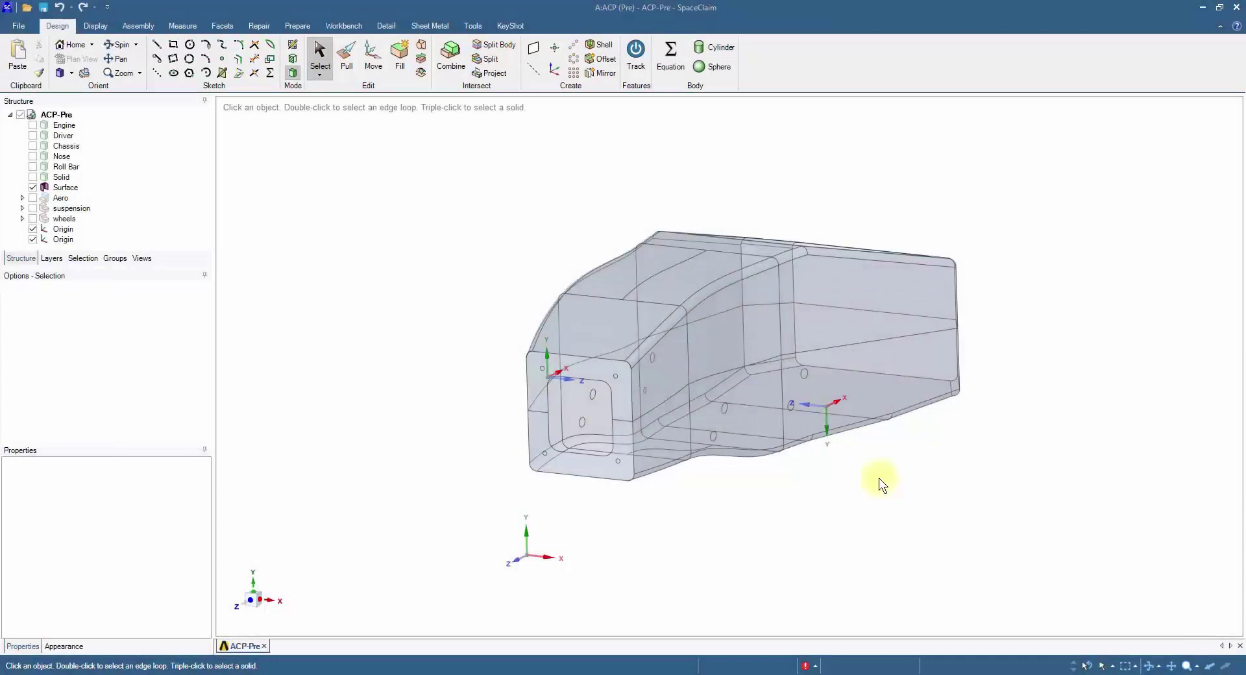
- Suppress the Engine, Driver, Chassis, Nose, Roll Bar and Solid bodies for physics
left_click(66, 125)
left_click(65, 177, "shift")
right_click(65, 177)
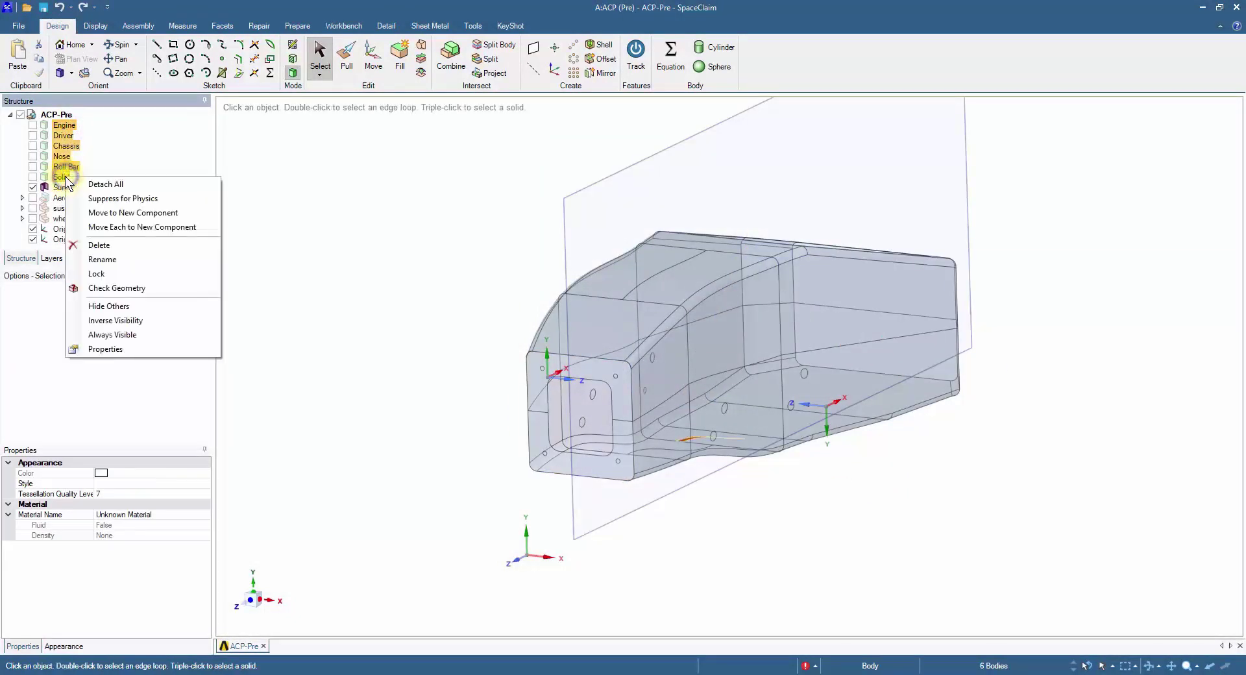
left_click(93, 196)
- Suppress the Aero, suspension and wheels components for physics and clear the selection
left_click(60, 198)
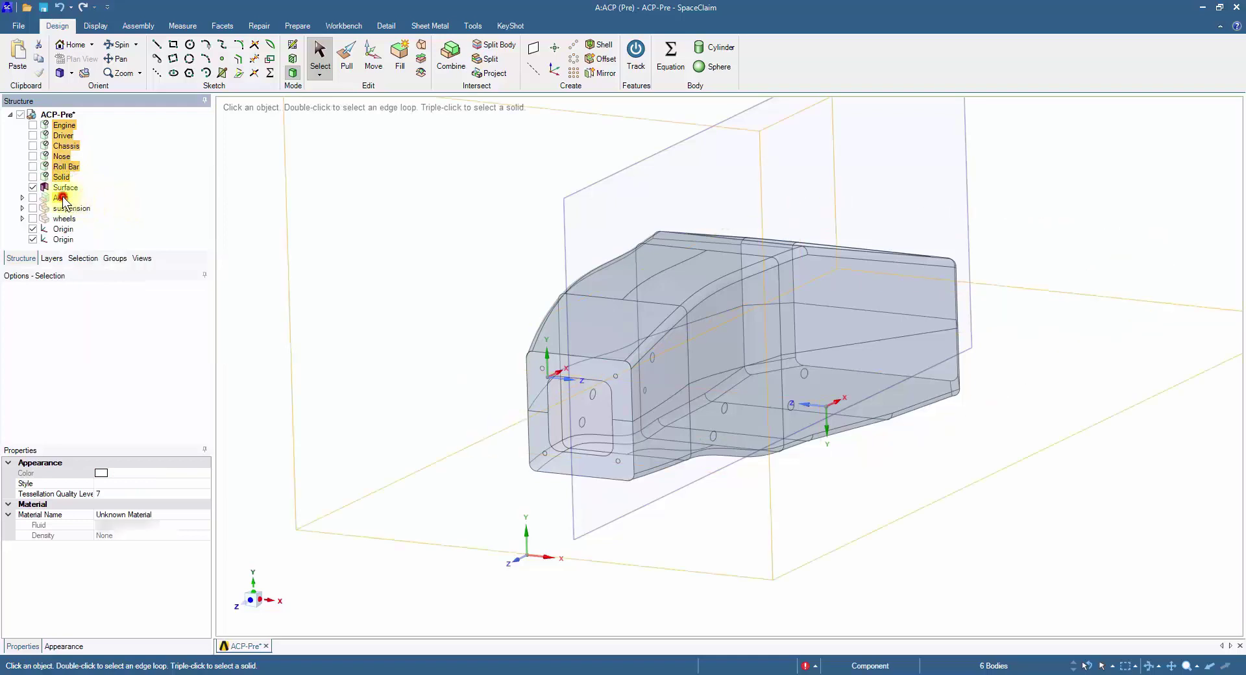
left_click(63, 218, "shift")
right_click(63, 218)
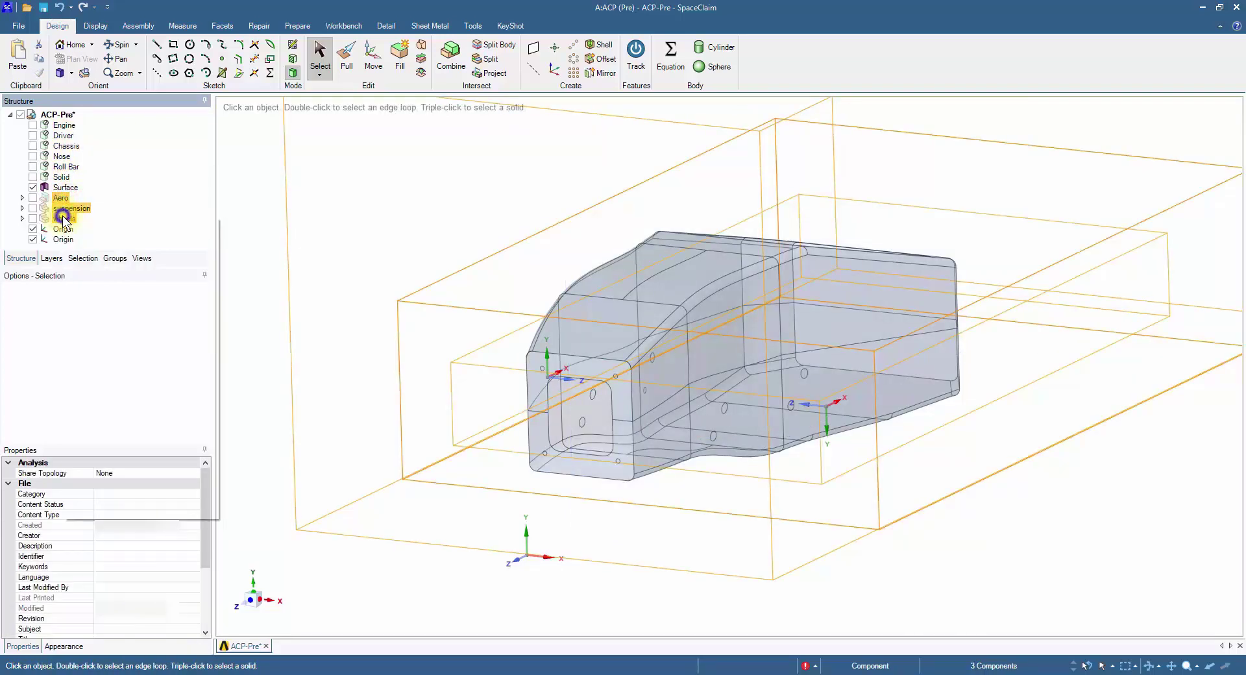
left_click(76, 225)
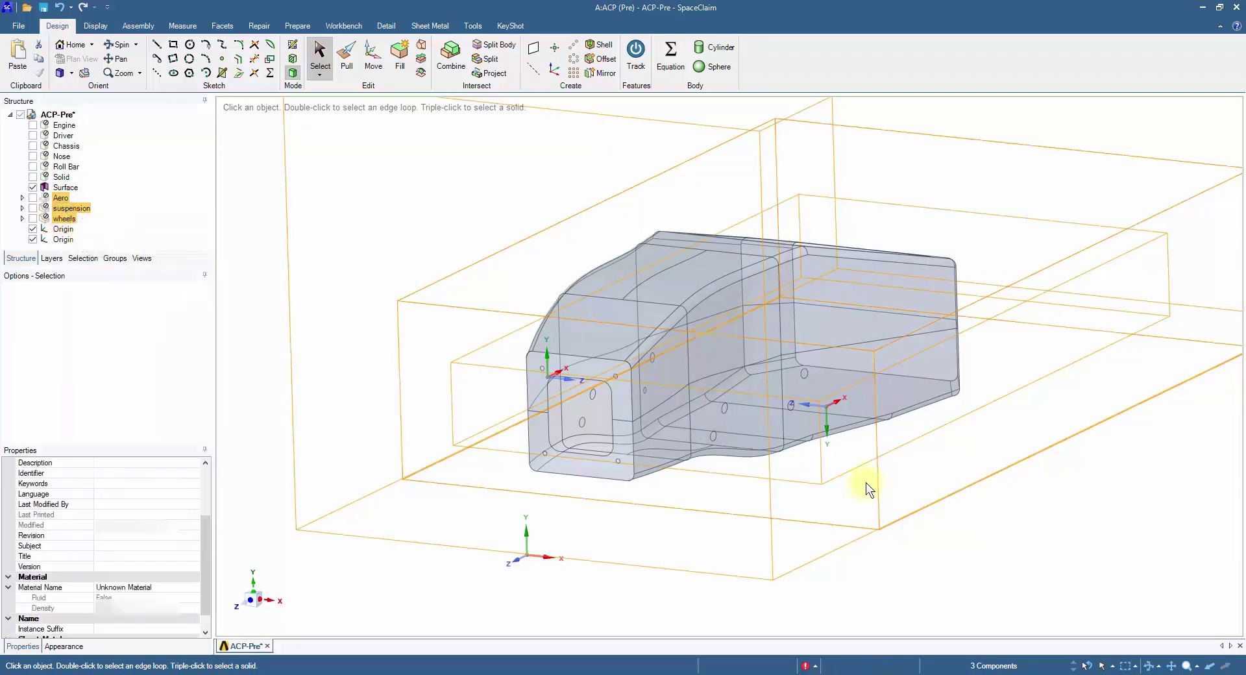
left_click(960, 531)
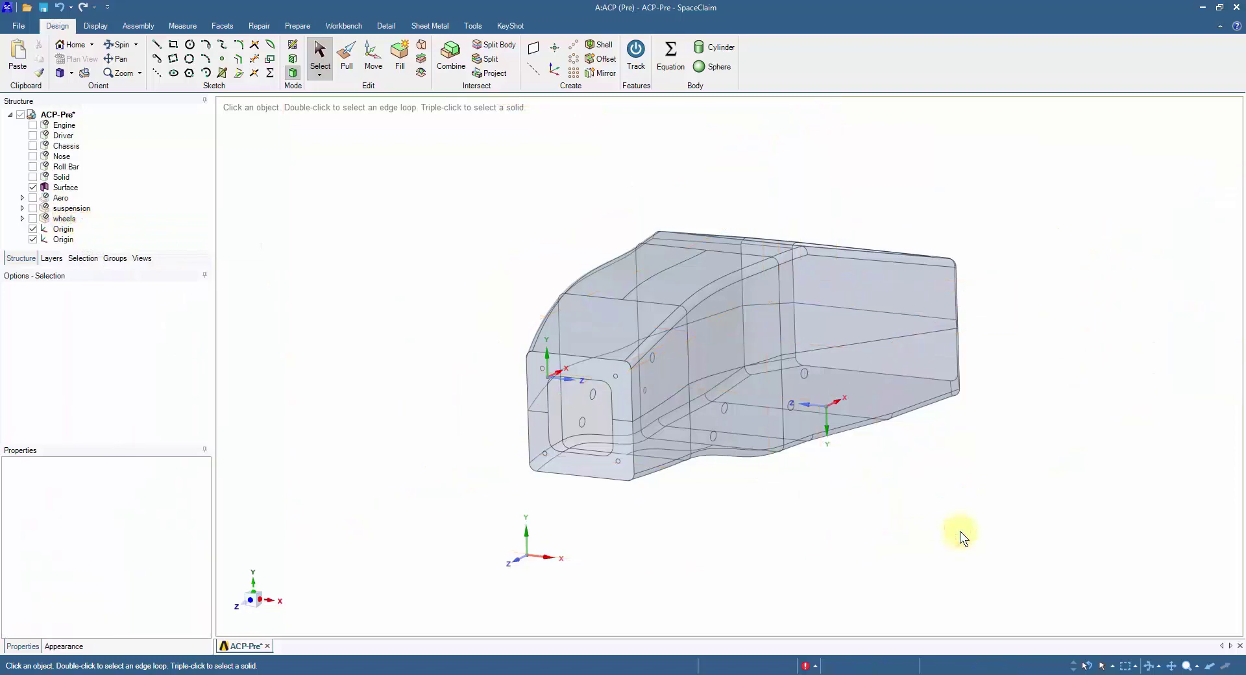